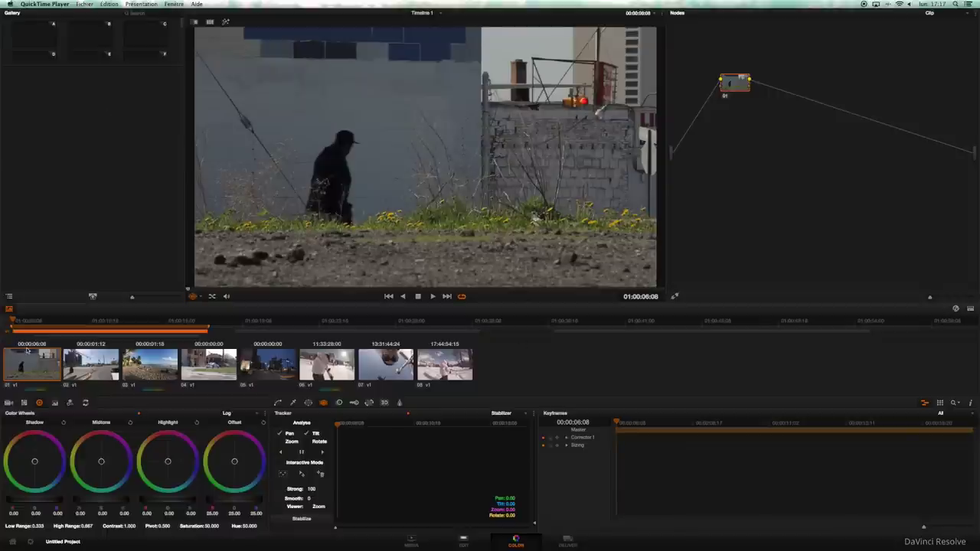
- Enlarge the viewer with Alt+F, play the shaky street clip, then return to its start
click(972, 311)
key(alt+f)
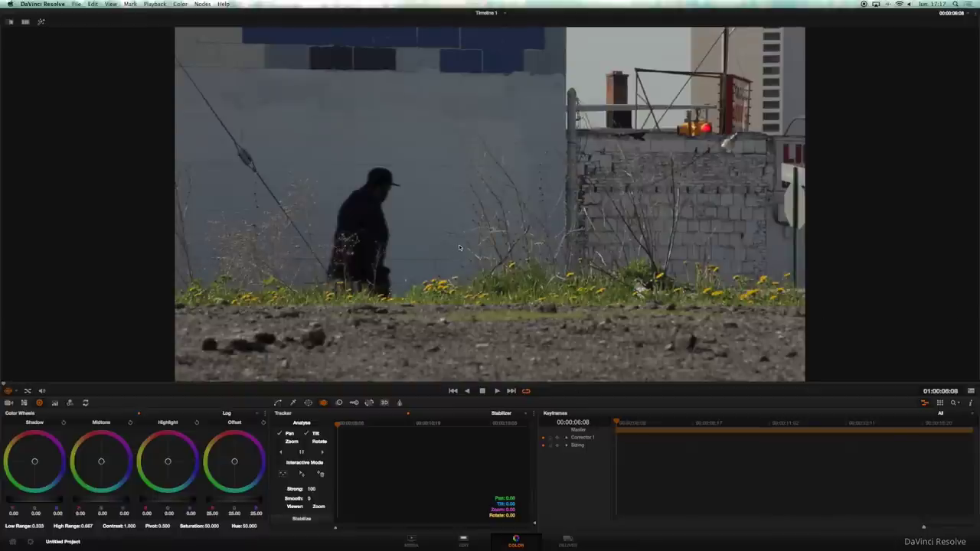
click(497, 391)
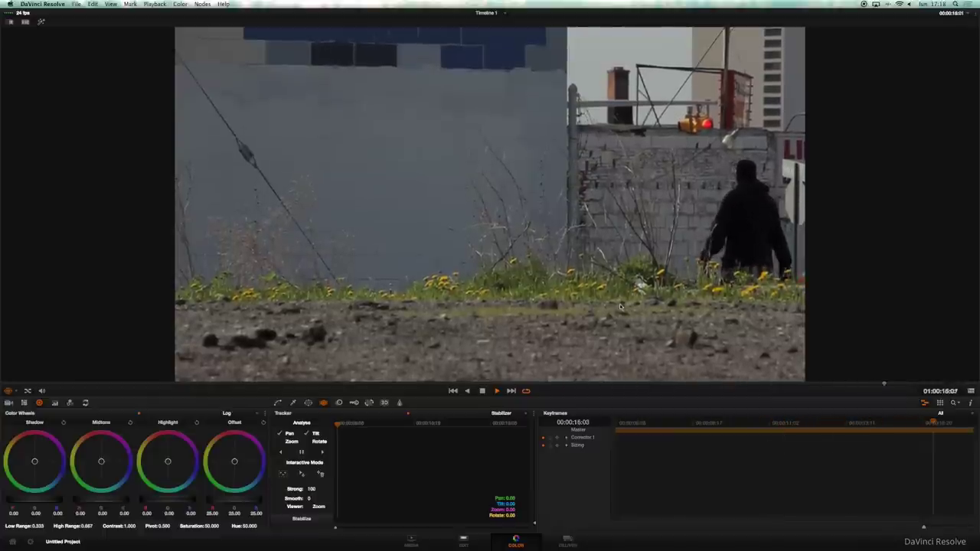
click(482, 391)
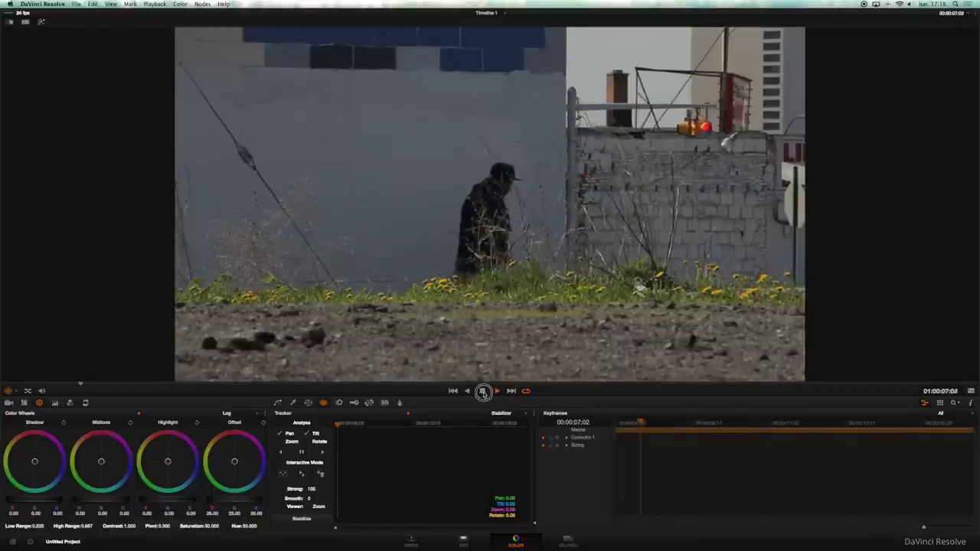
click(285, 428)
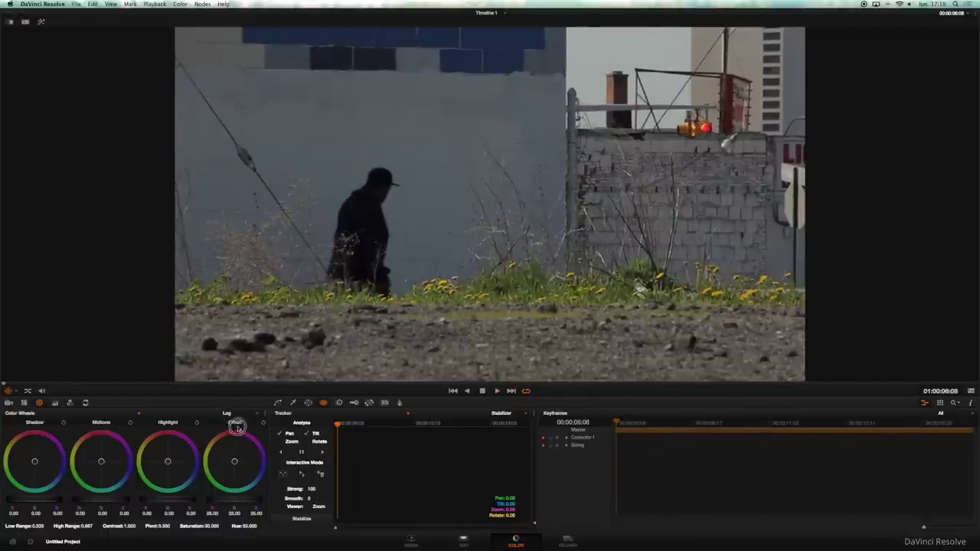
- Switch from the Blur settings back to the Tracker palette and choose Stabilizer mode
click(323, 403)
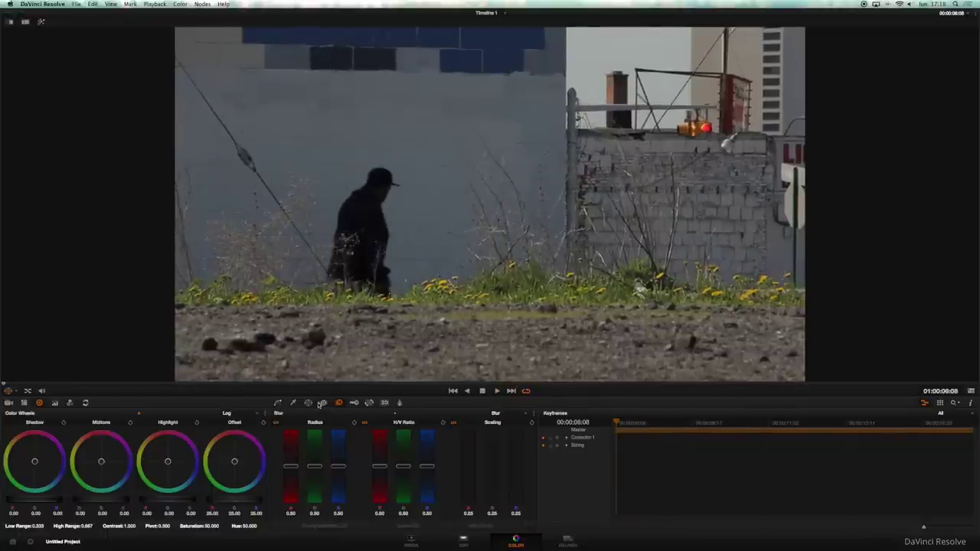
click(322, 403)
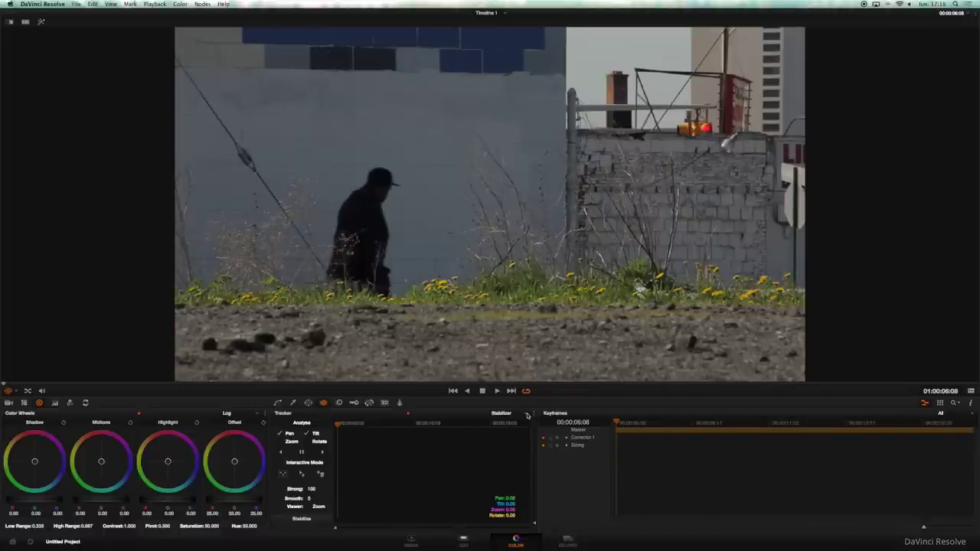
click(526, 415)
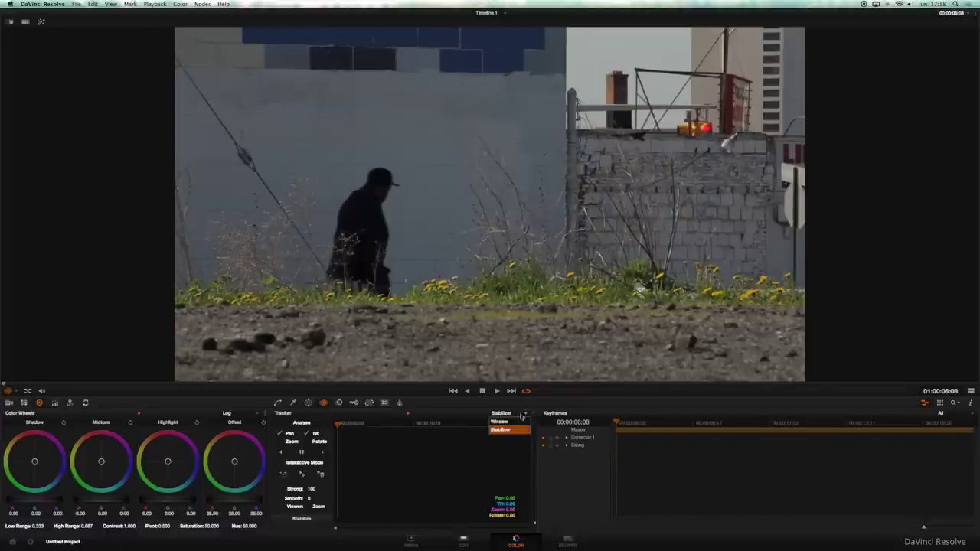
click(503, 432)
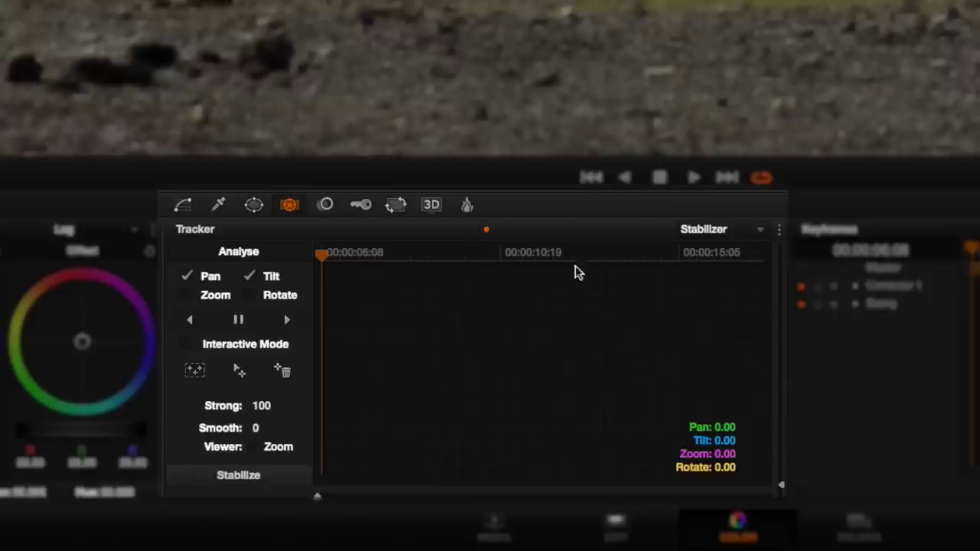
- Tick Rotate and Zoom in the stabilizer's Analyse options
click(256, 295)
click(182, 295)
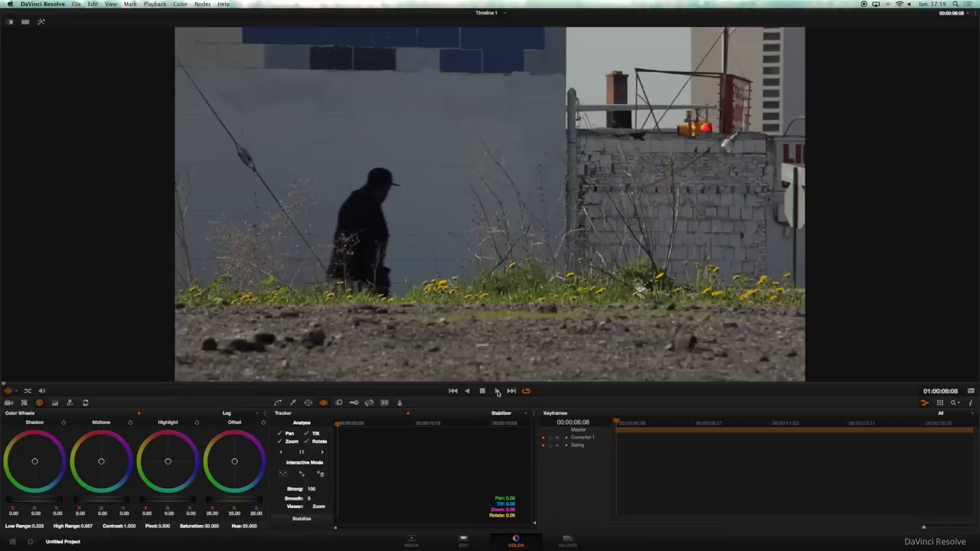
- Play the clip, untick Zoom and Rotate analysis, and rewind to the start
click(497, 392)
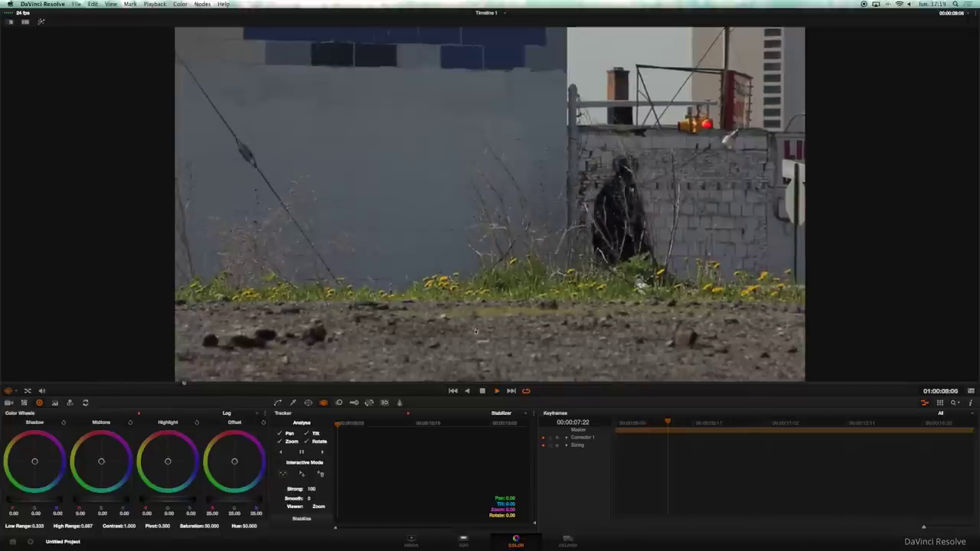
click(481, 392)
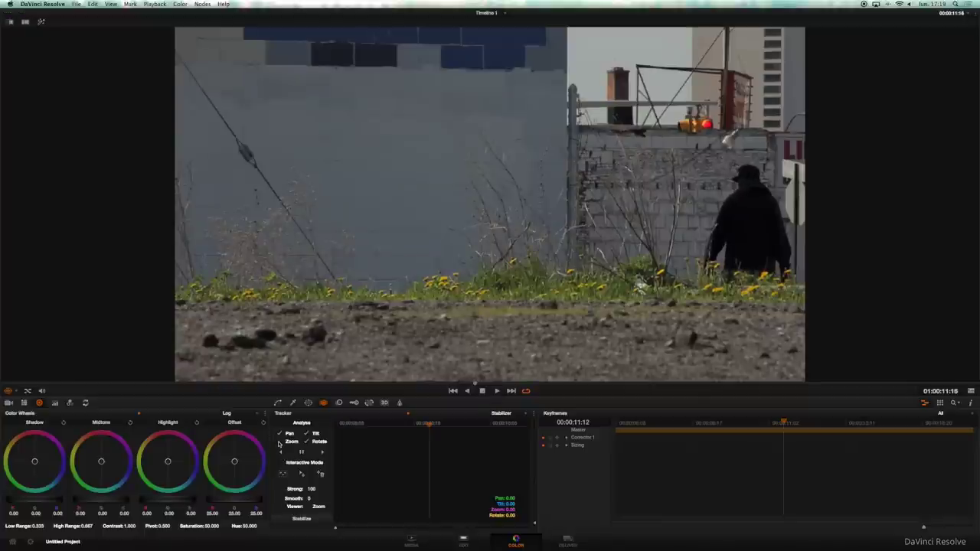
click(280, 442)
click(307, 442)
key(j)
key(j)
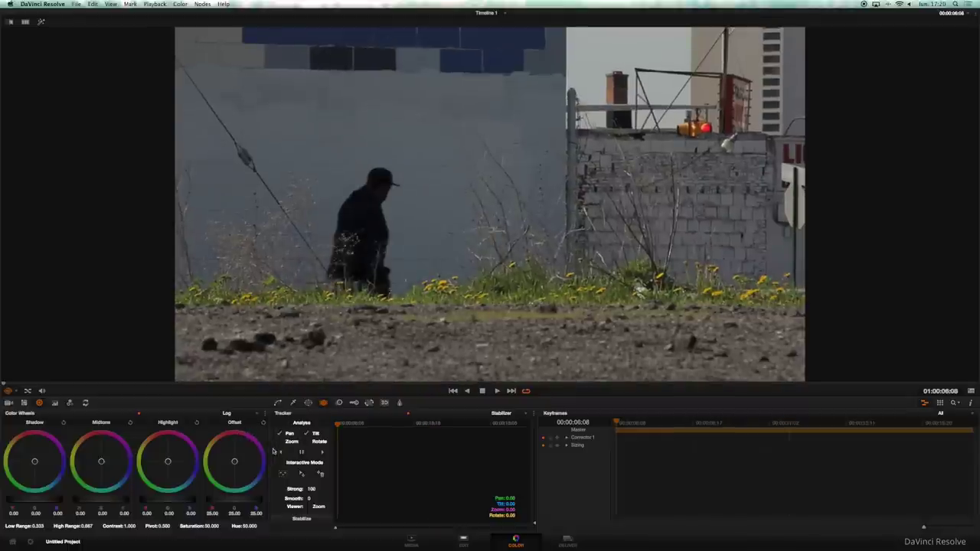
- Track the street clip forward, scrub through the tracked frames, and open Project Settings
click(324, 454)
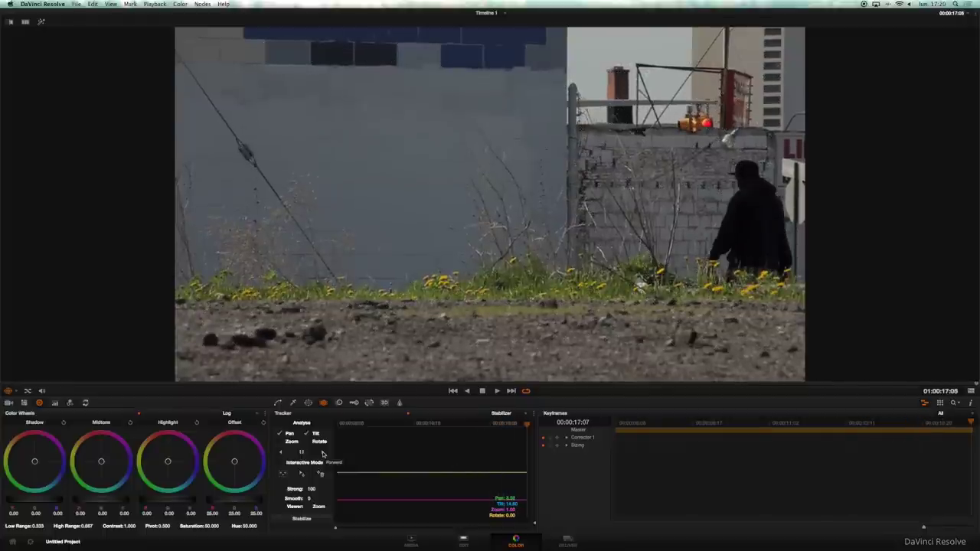
click(525, 423)
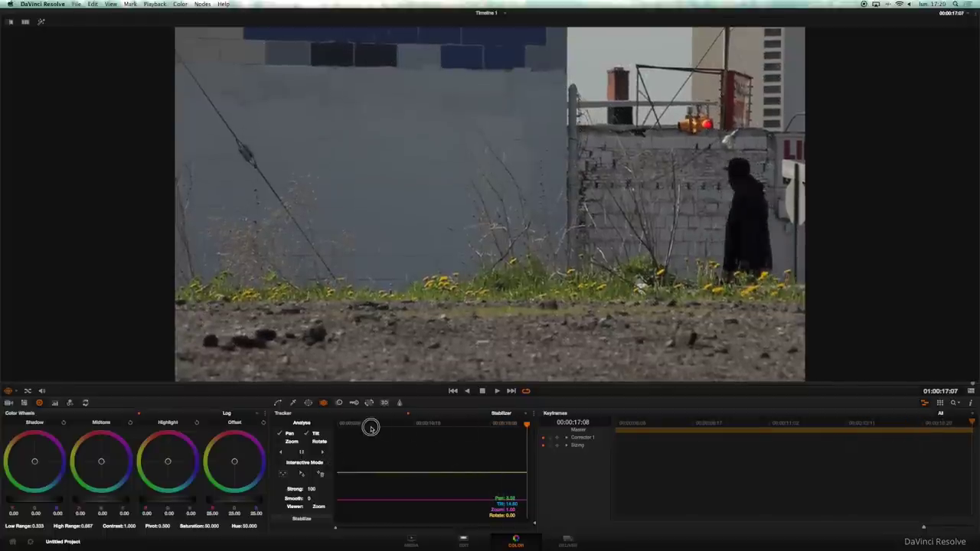
drag(371, 427, 321, 428)
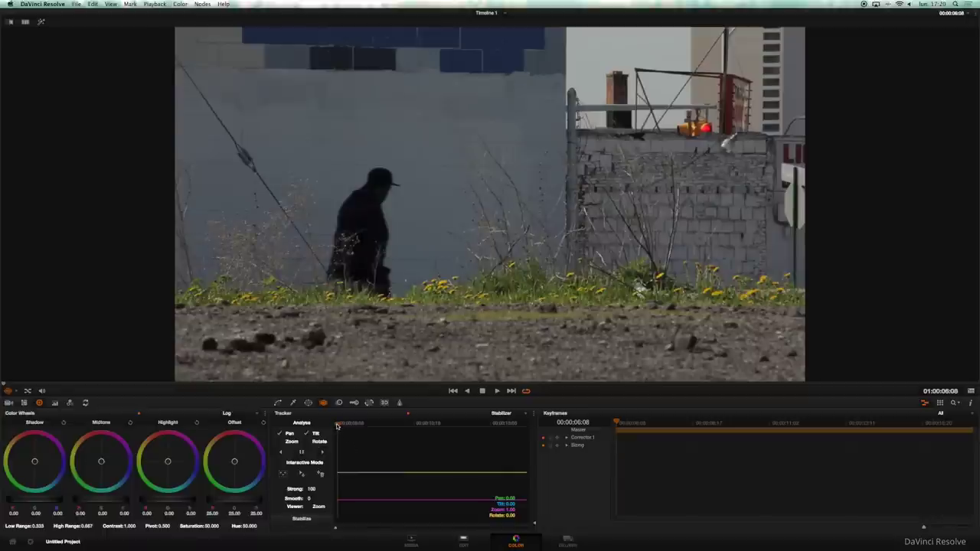
drag(336, 426, 337, 426)
drag(339, 426, 371, 425)
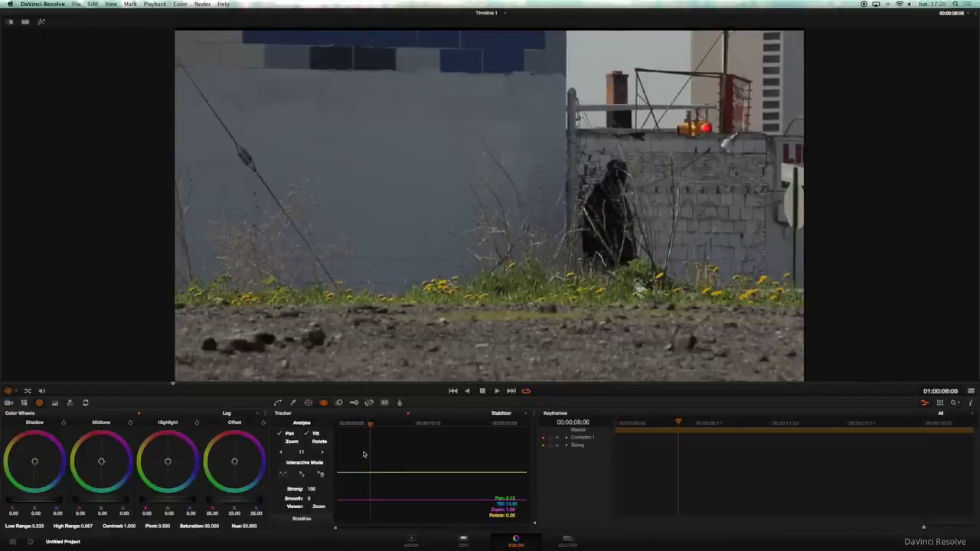
drag(370, 425, 392, 426)
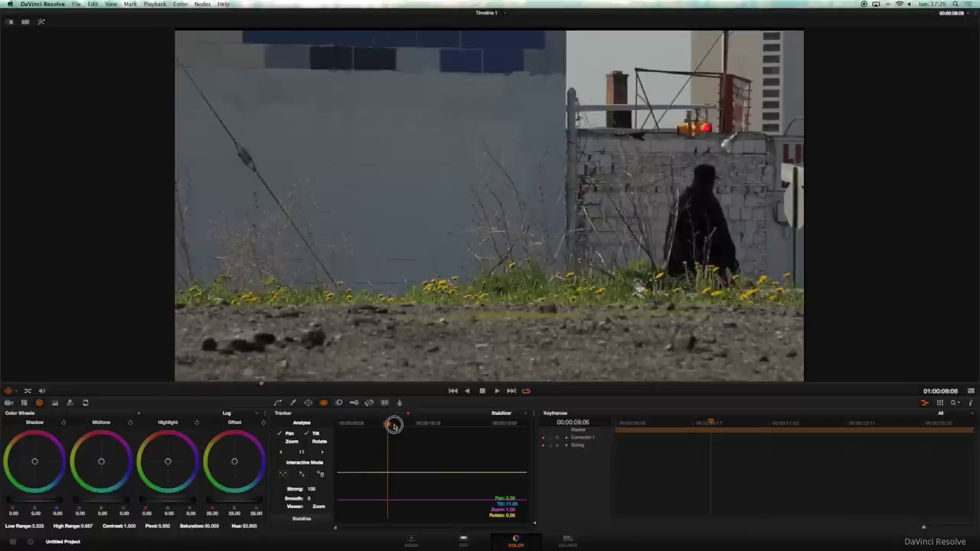
mouse_move(392, 425)
mouse_down()
mouse_move(409, 426)
mouse_move(355, 425)
mouse_up()
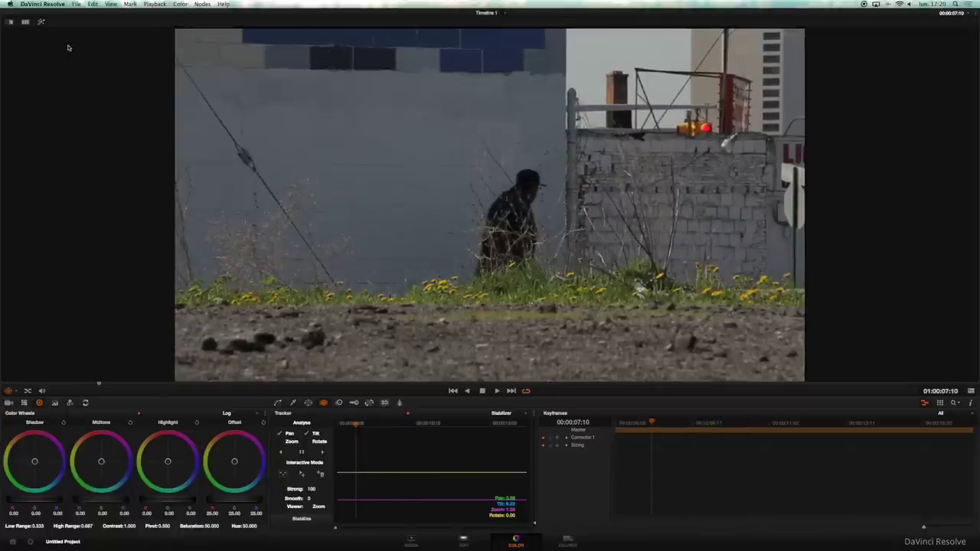
click(30, 543)
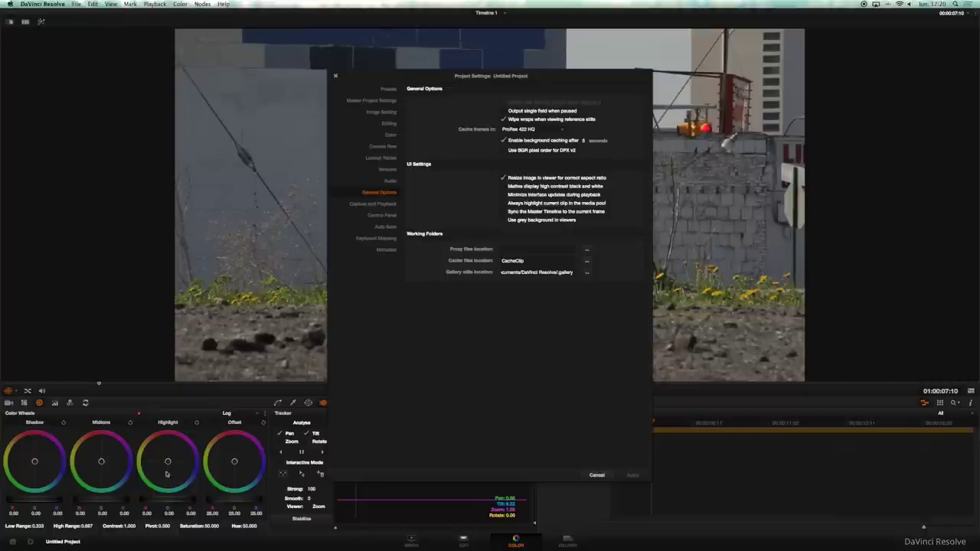
- Enable grey viewer backgrounds in General Options, apply it, and close Project Settings
click(504, 220)
click(634, 475)
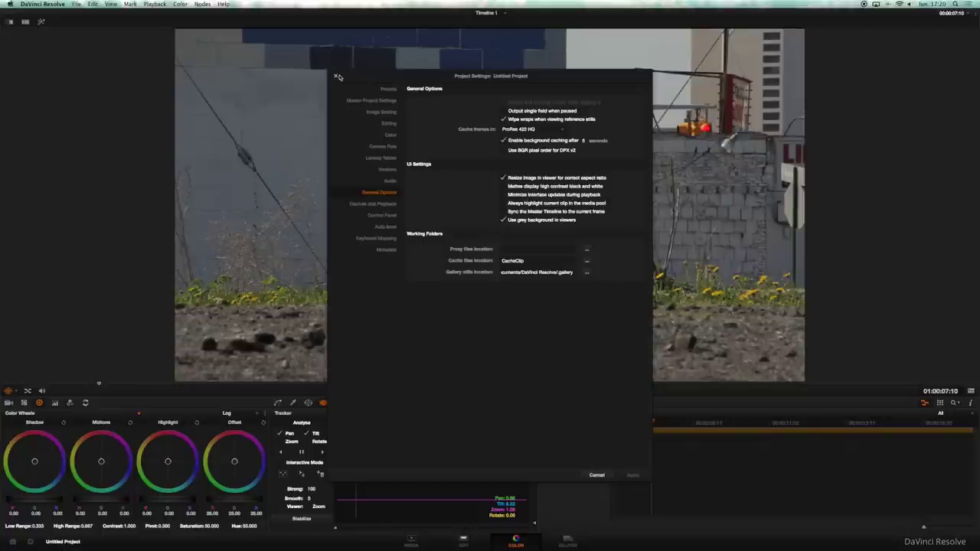
click(335, 76)
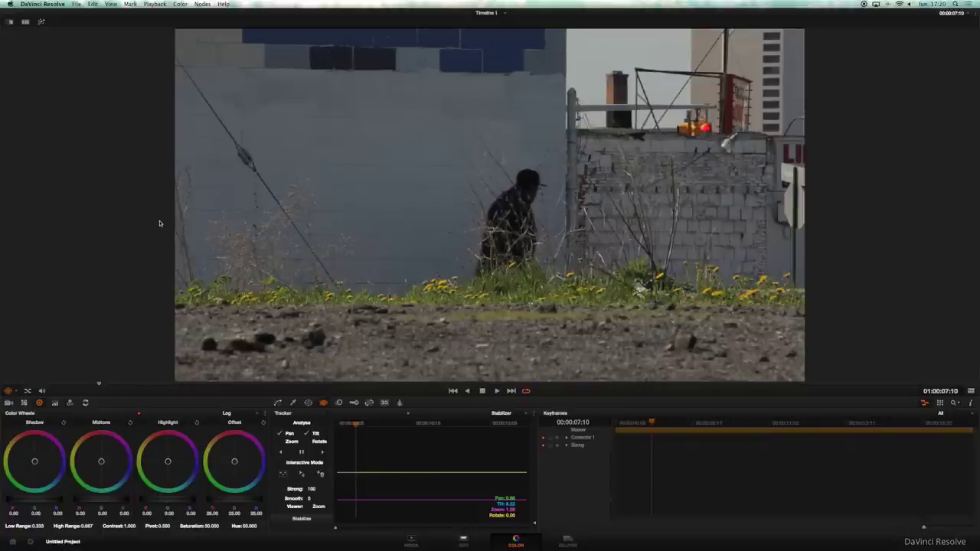
scroll(160, 224, down, 1)
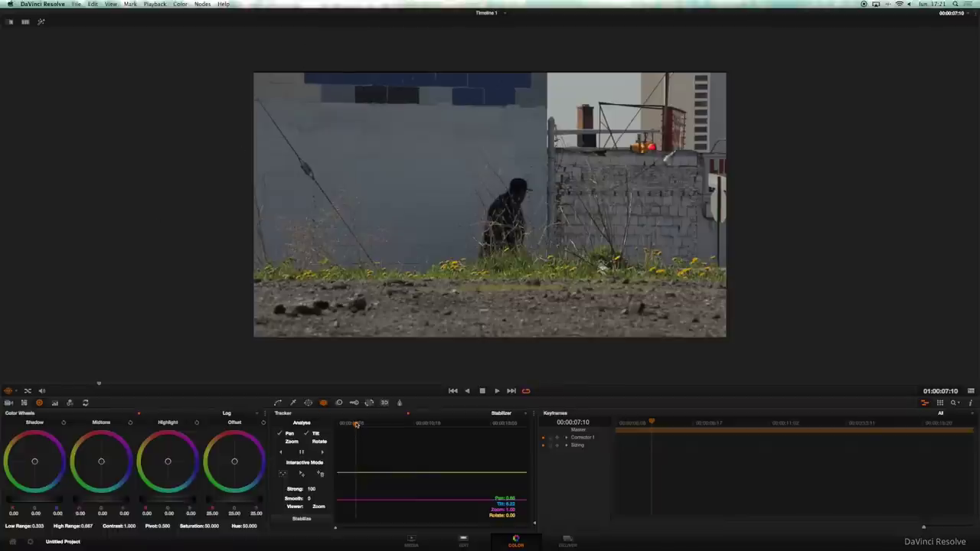
- Scrub the tracked street clip to its end and back to its opening frames
drag(356, 422, 363, 422)
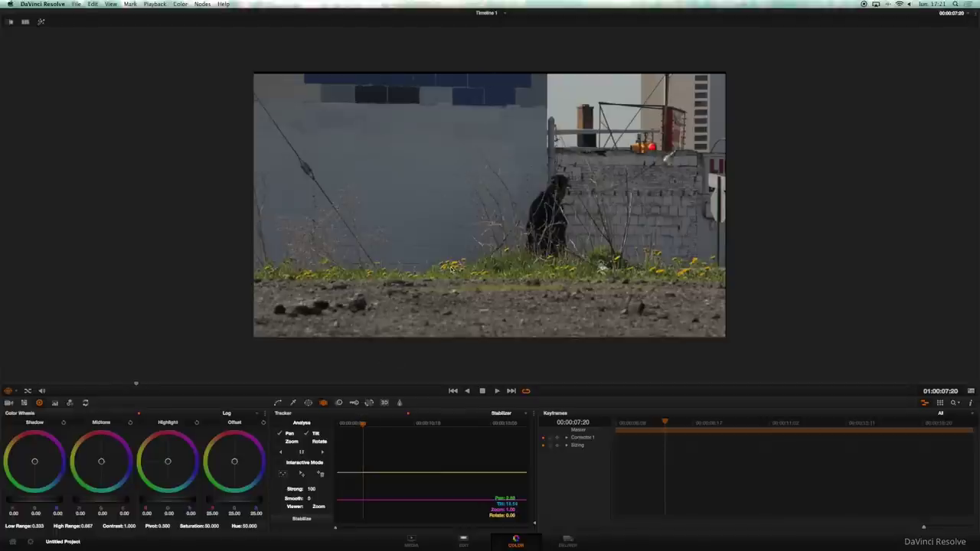
click(363, 423)
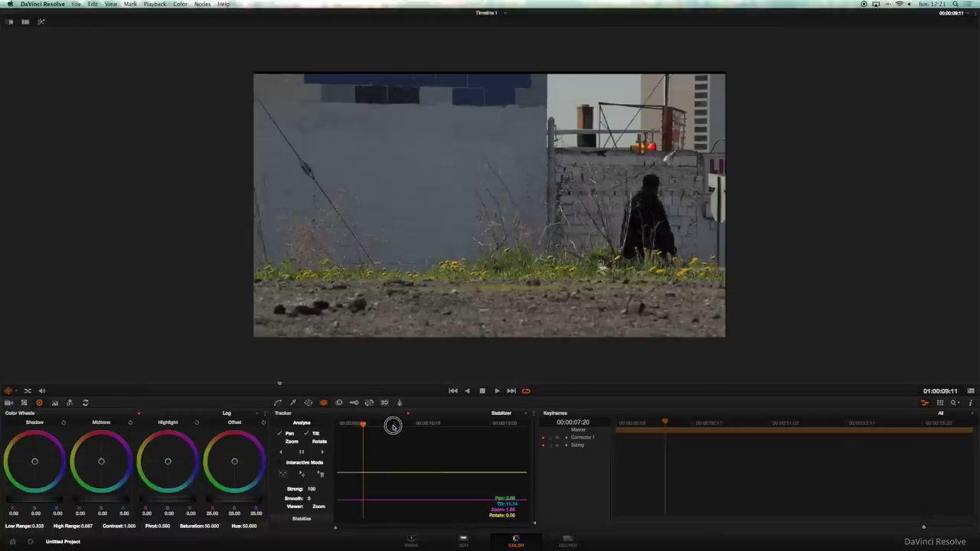
drag(384, 426, 482, 426)
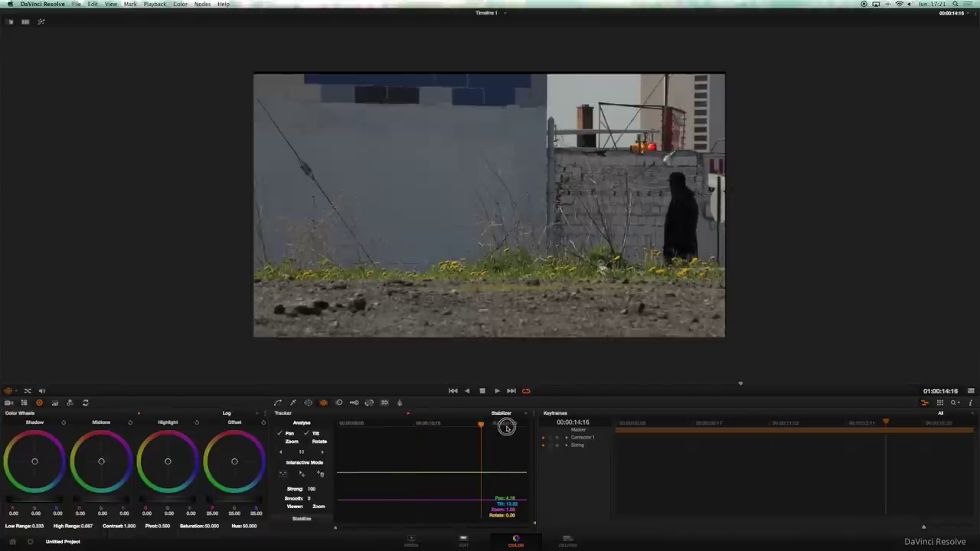
drag(482, 426, 523, 425)
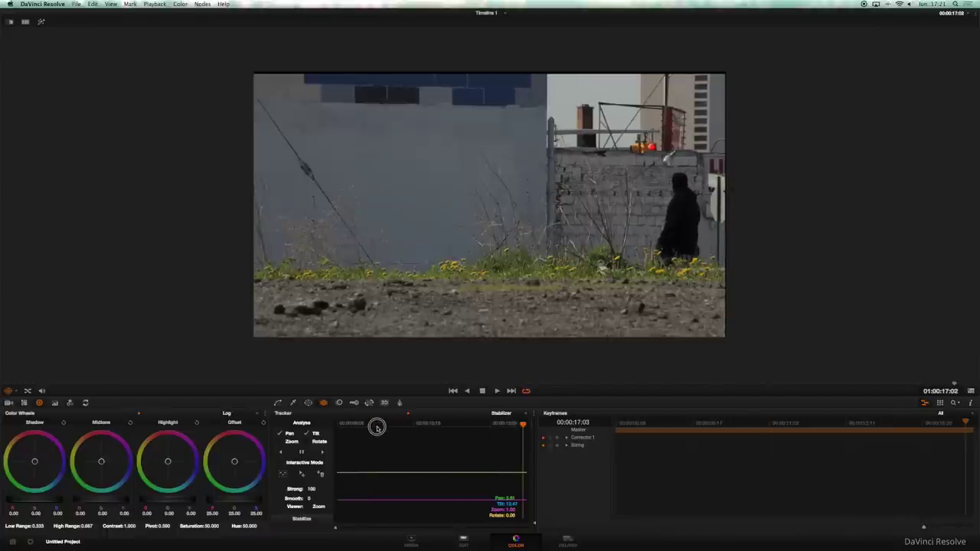
drag(376, 423, 337, 426)
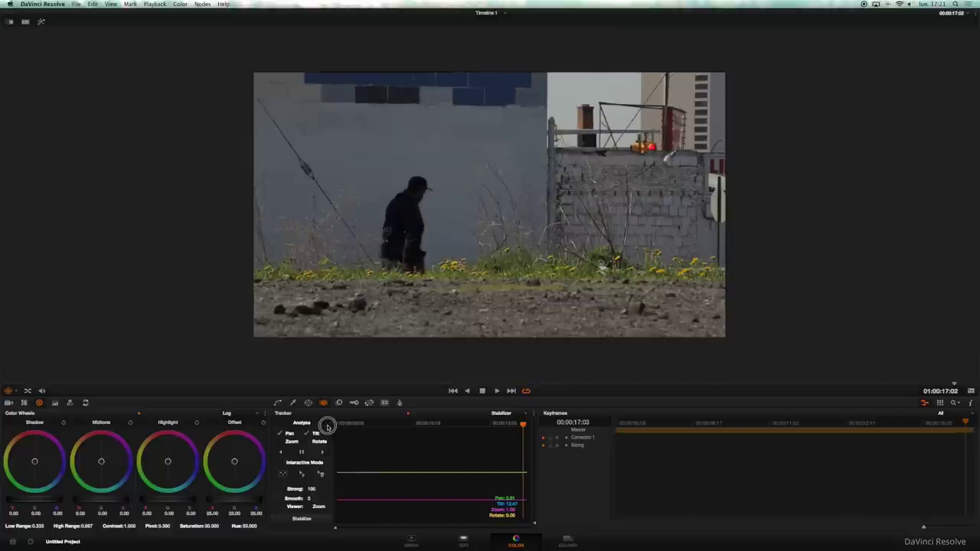
click(337, 427)
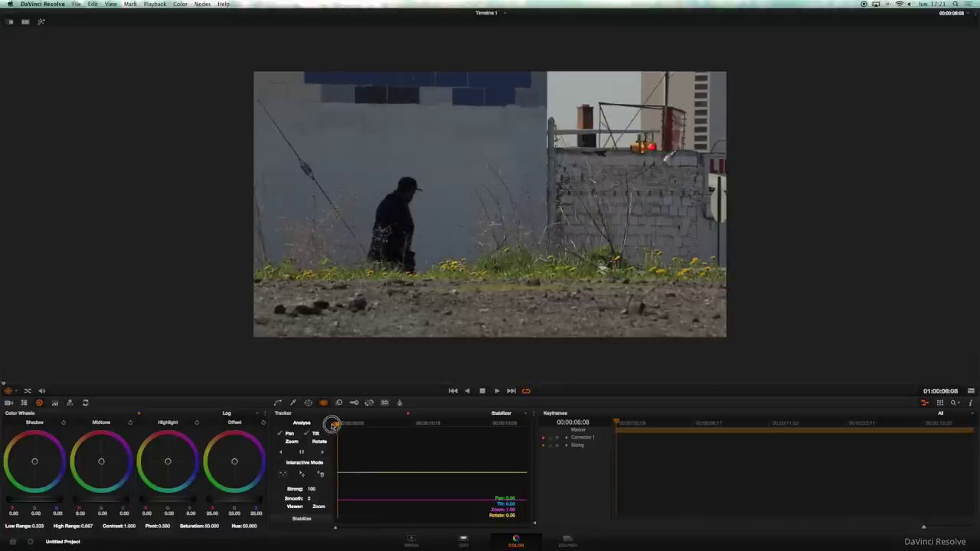
drag(336, 425, 373, 427)
- Restore the viewer zoom, turn on the stabilizer's Zoom option, stabilize, and return to frame one
click(374, 426)
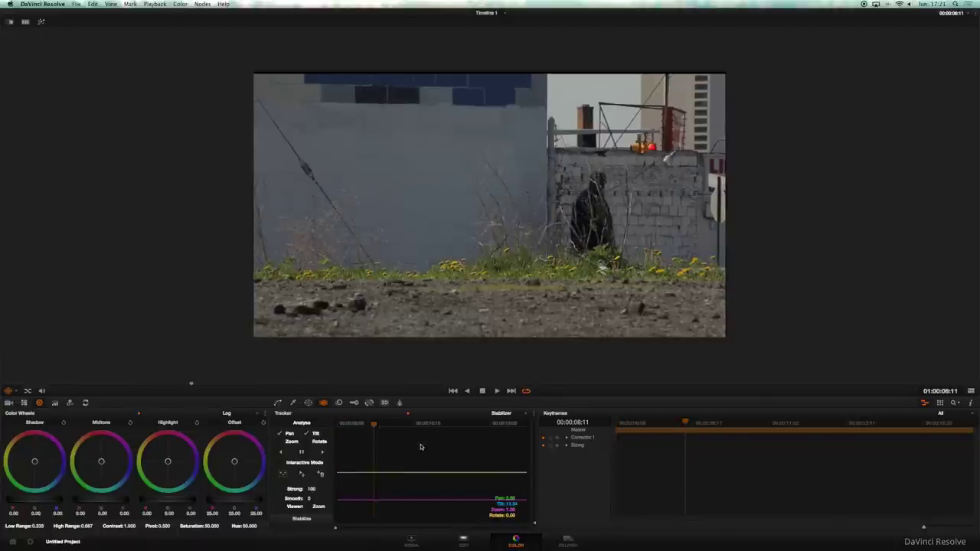
key(ctrl+equal)
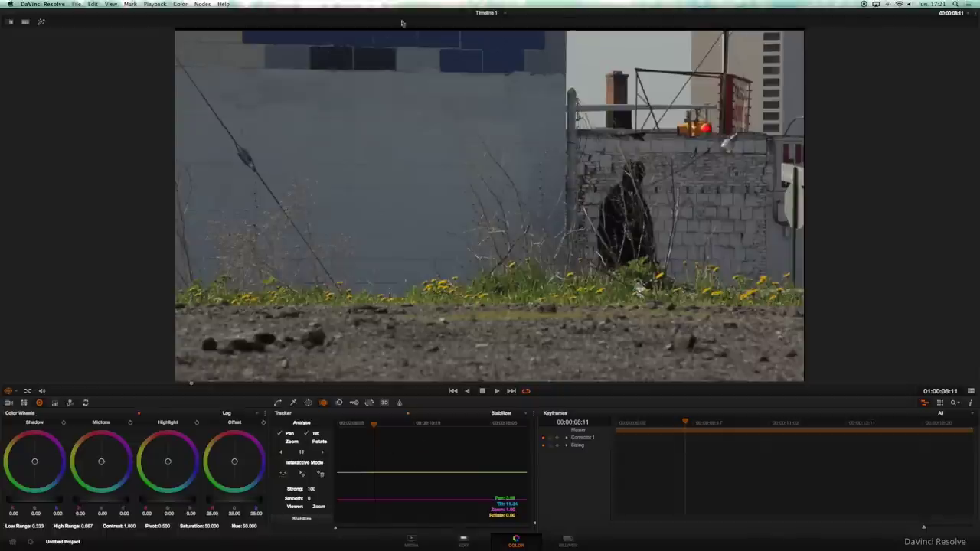
click(308, 507)
click(309, 521)
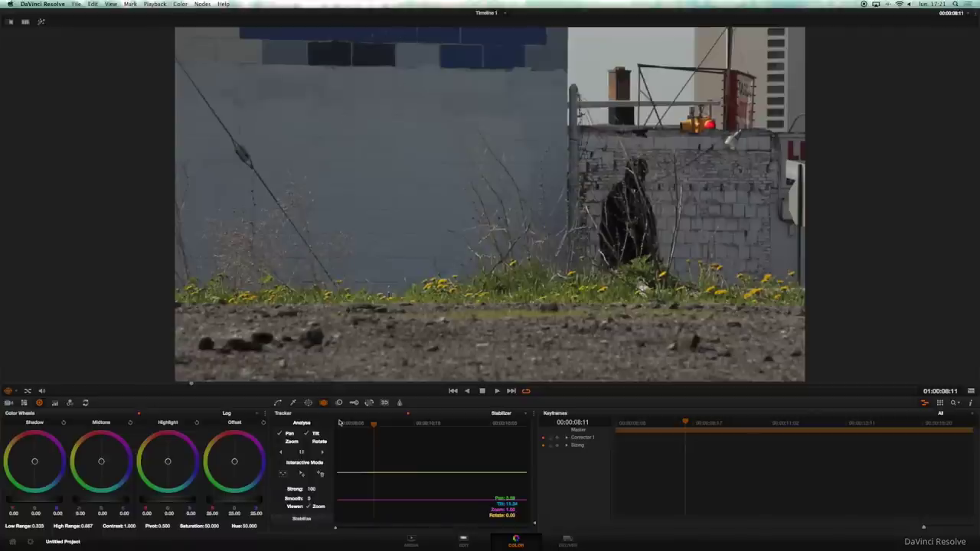
click(374, 425)
drag(374, 426, 301, 427)
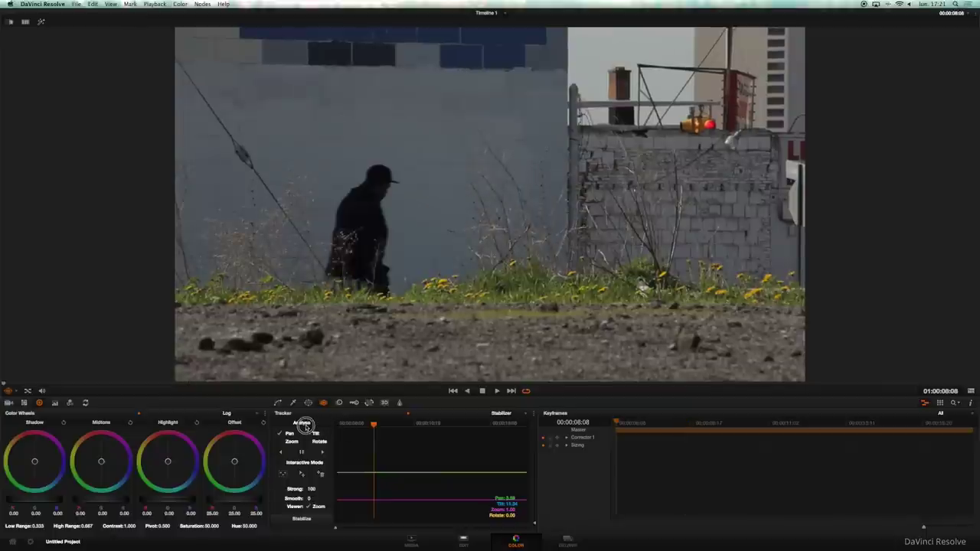
click(497, 391)
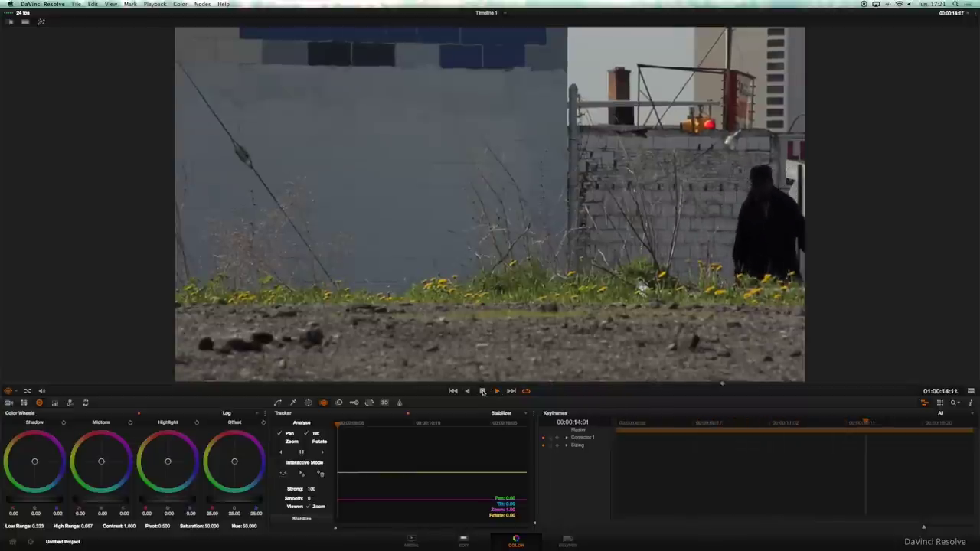
click(482, 391)
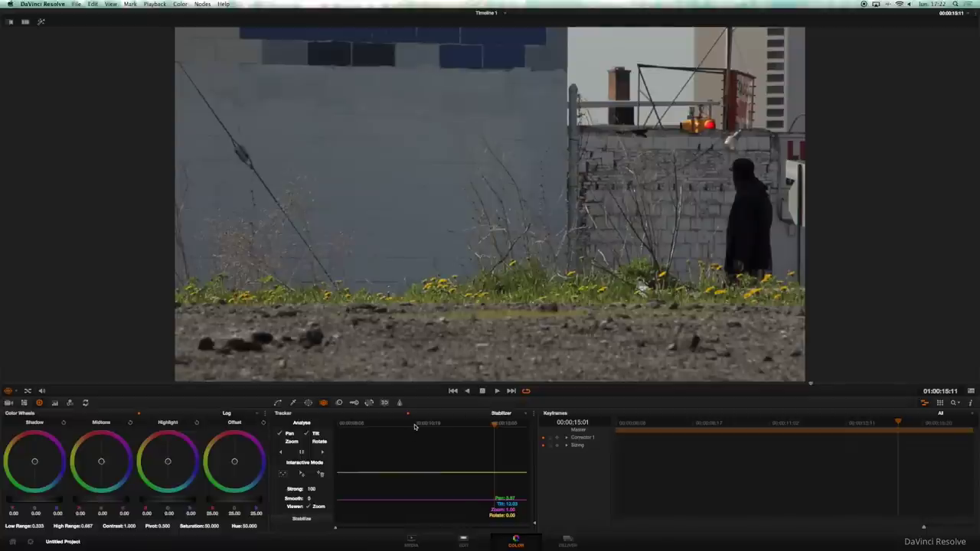
drag(417, 427, 322, 426)
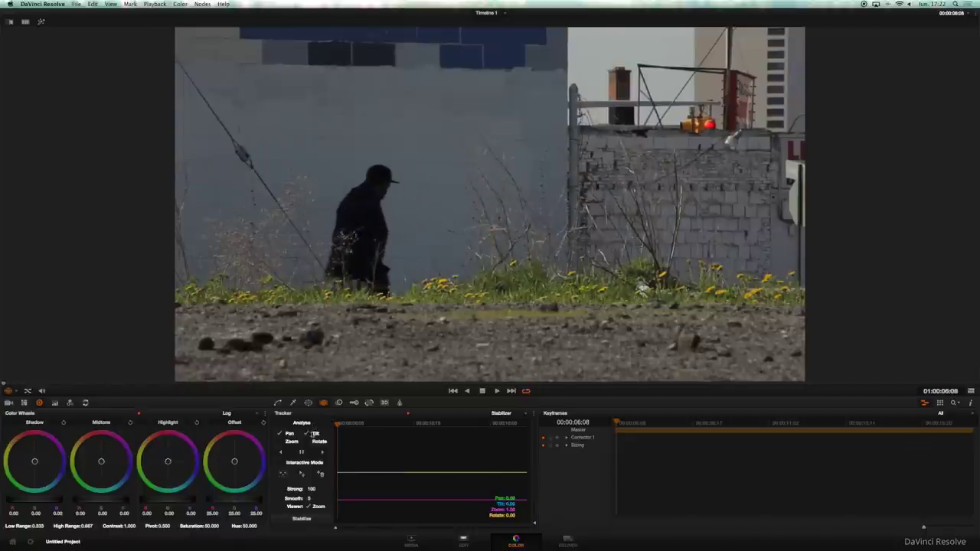
- Turn on Interactive Mode, insert feature points, and box the walking man's path
click(280, 463)
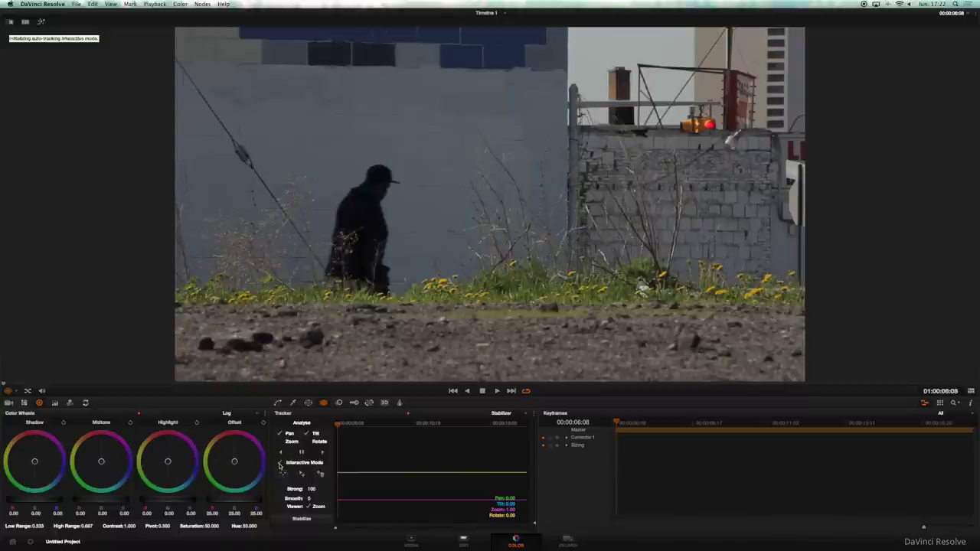
click(283, 476)
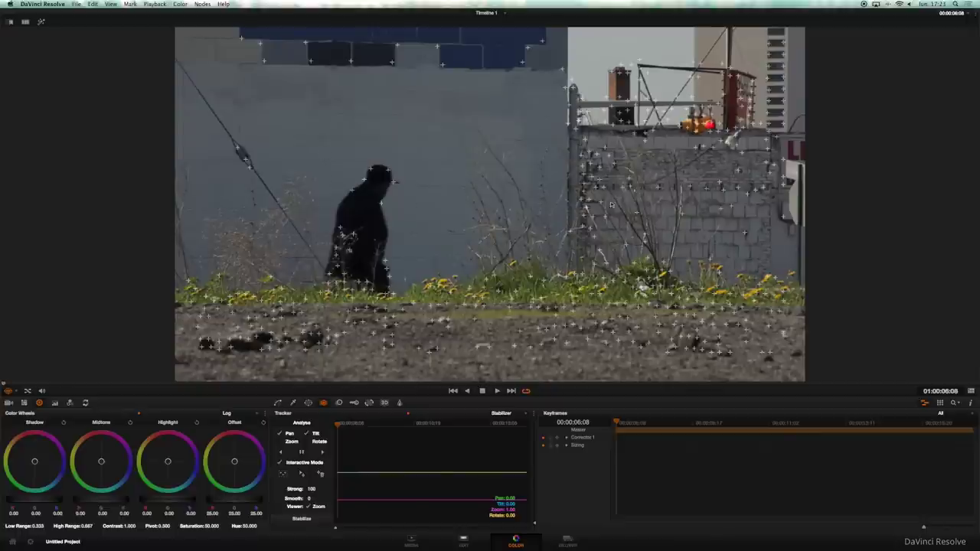
mouse_move(327, 148)
mouse_down()
mouse_move(751, 303)
mouse_move(802, 301)
mouse_up()
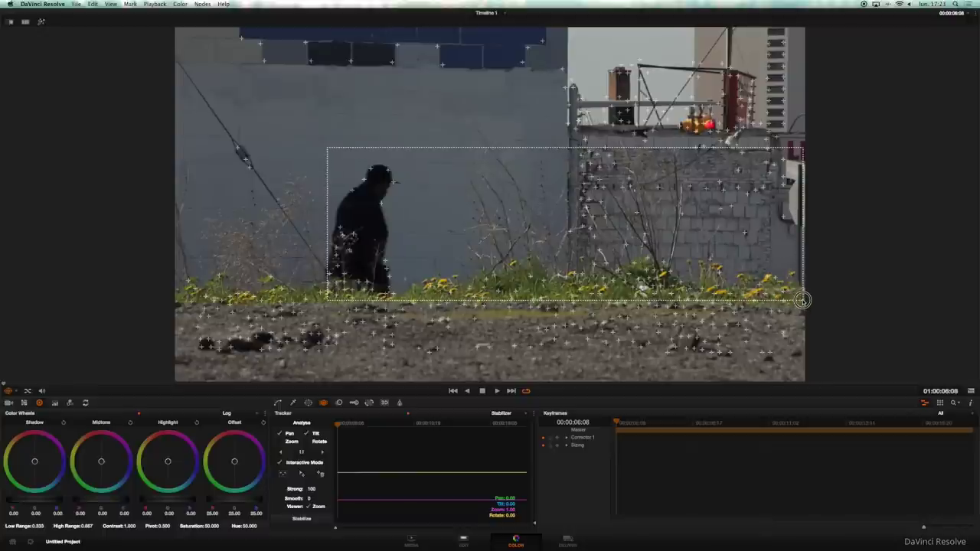
- Delete the feature points inside the box and track the remaining ones forward
drag(802, 300, 804, 300)
key(Delete)
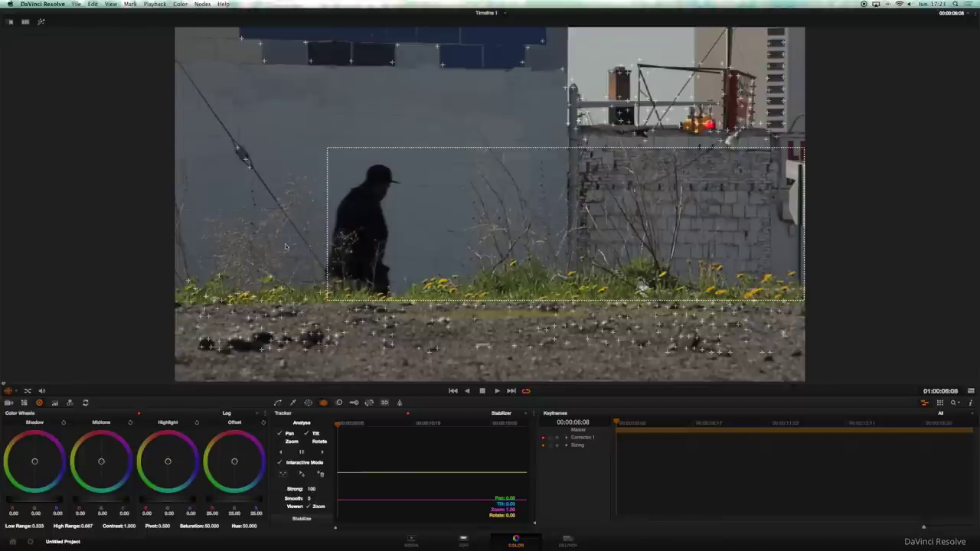
click(323, 453)
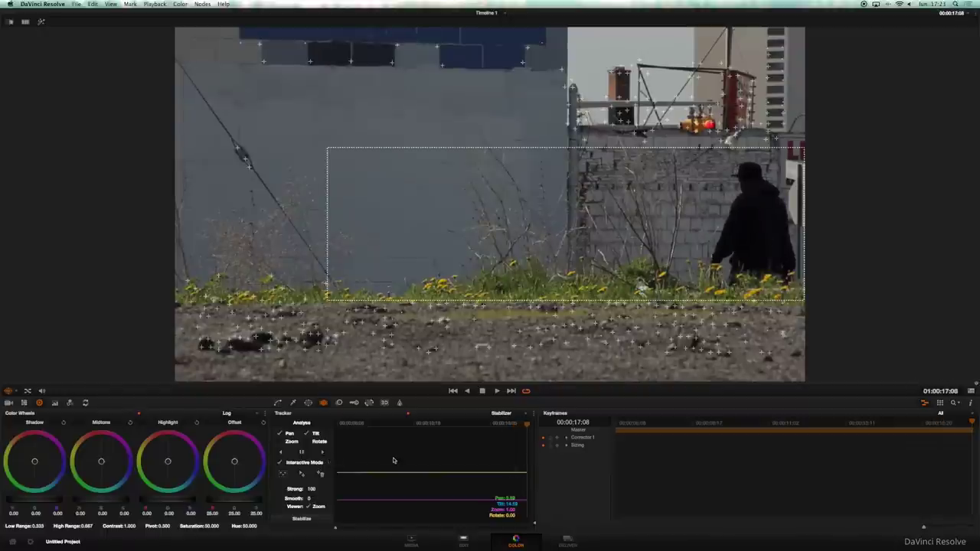
- Stabilize the street clip, turn off Interactive Mode, and play it back
click(311, 519)
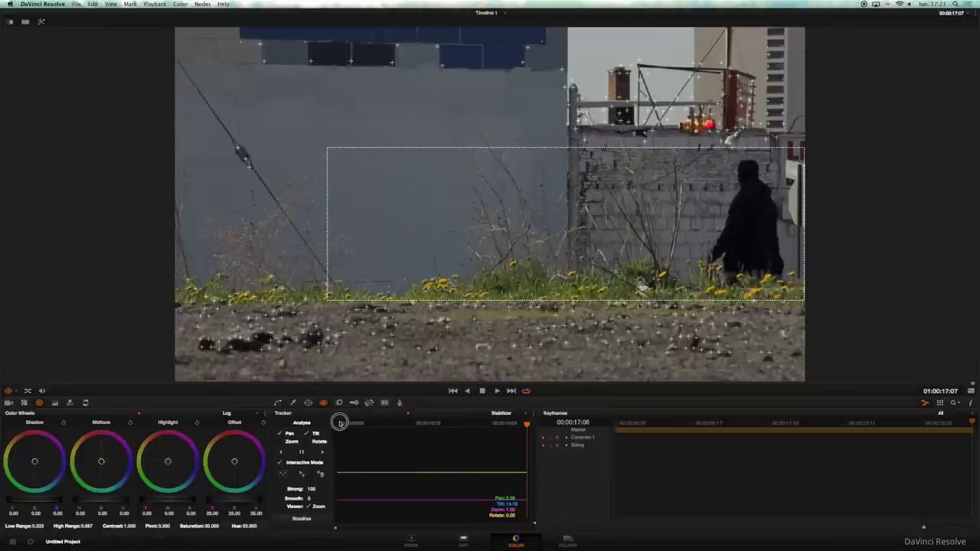
click(280, 463)
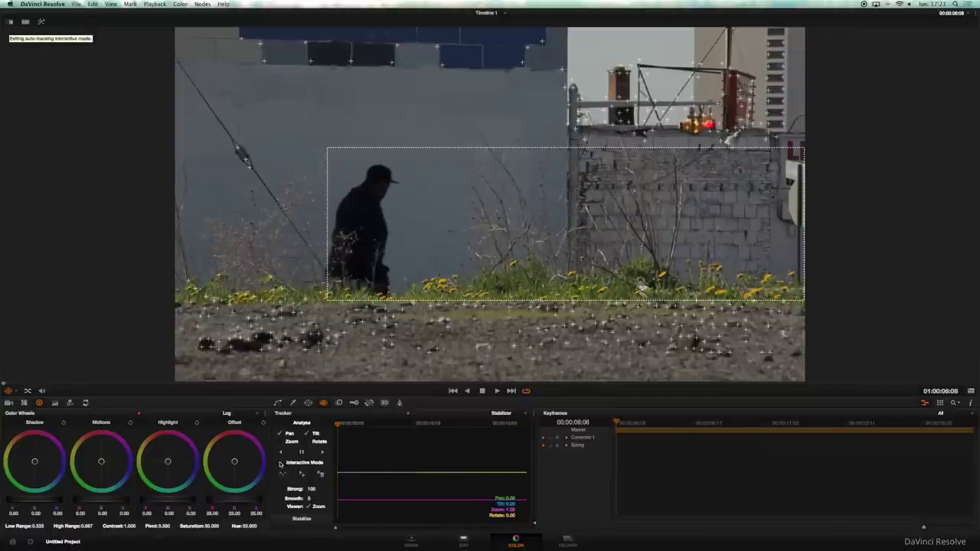
click(497, 391)
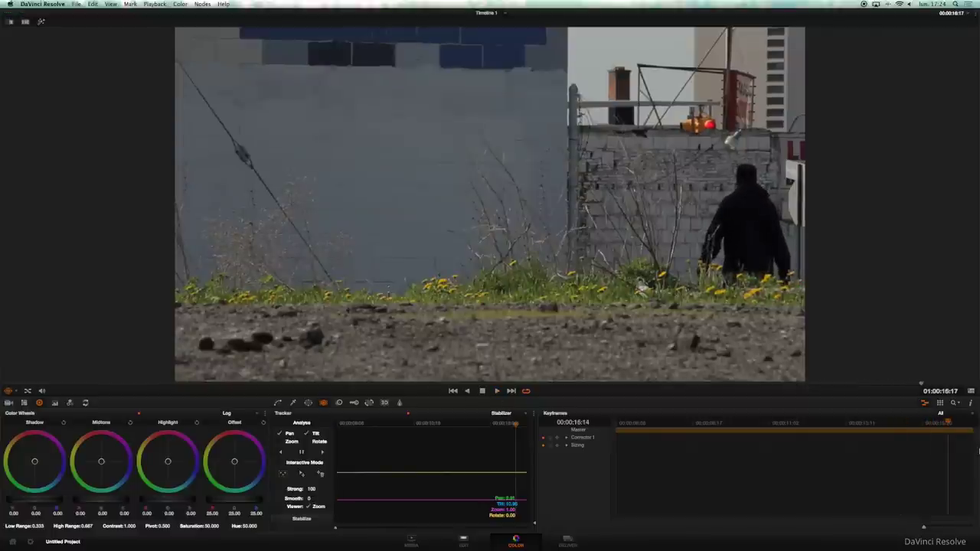
- Switch to the beach clip (thumbnail 03) and enlarge the viewer again
click(970, 392)
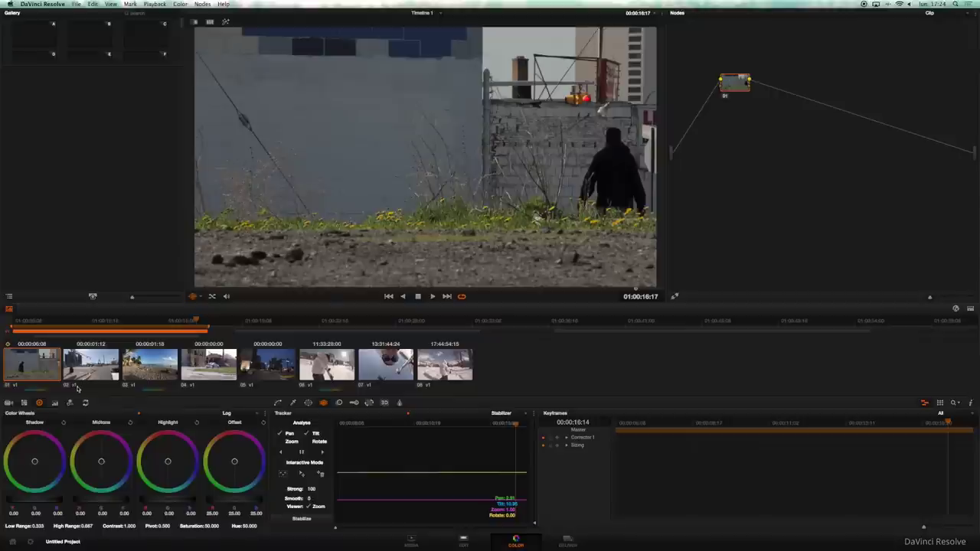
click(131, 380)
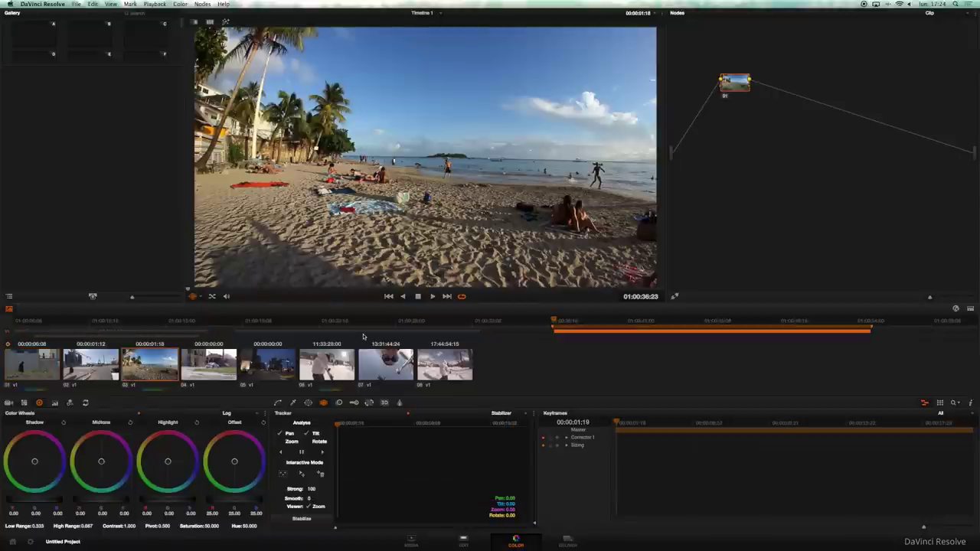
click(970, 312)
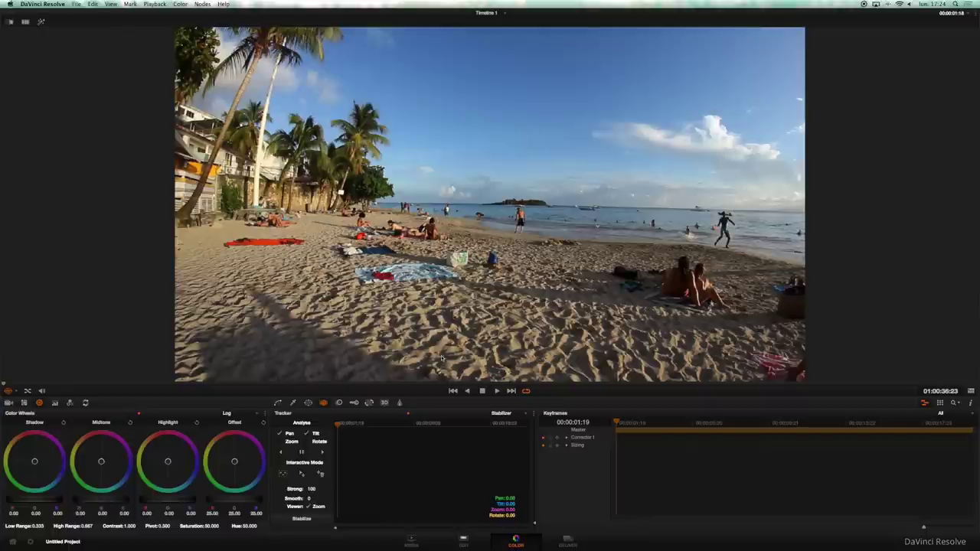
- Play the beach clip to review its shake, then park it on the first frame
click(497, 391)
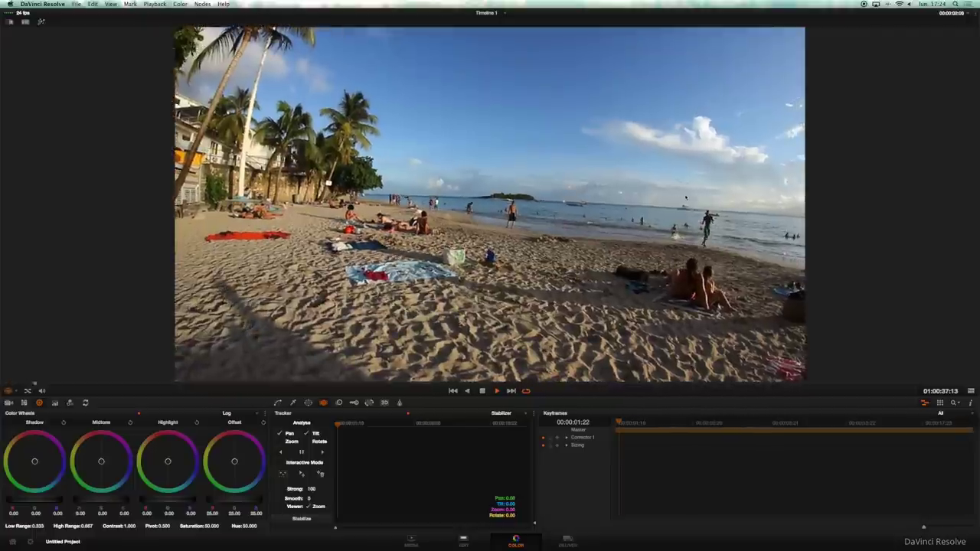
click(483, 391)
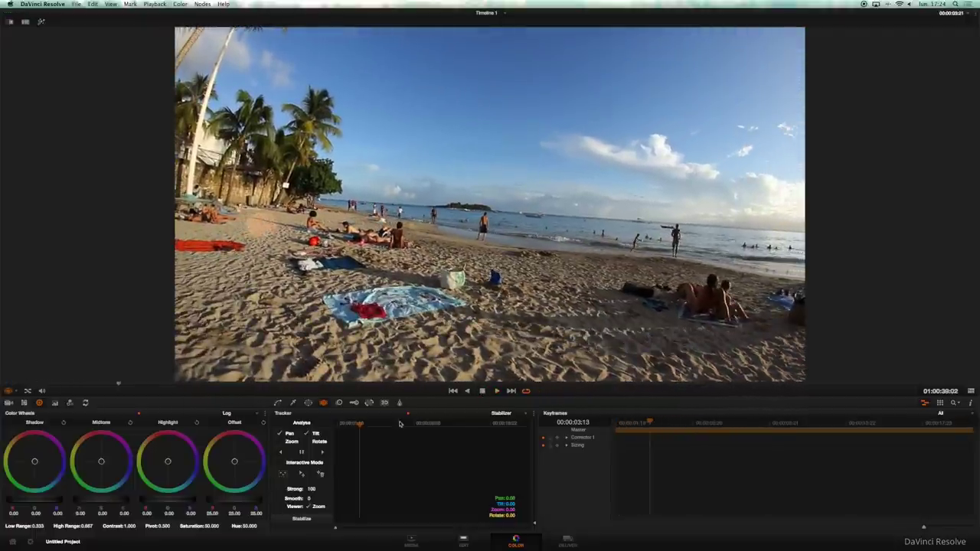
drag(361, 428, 286, 427)
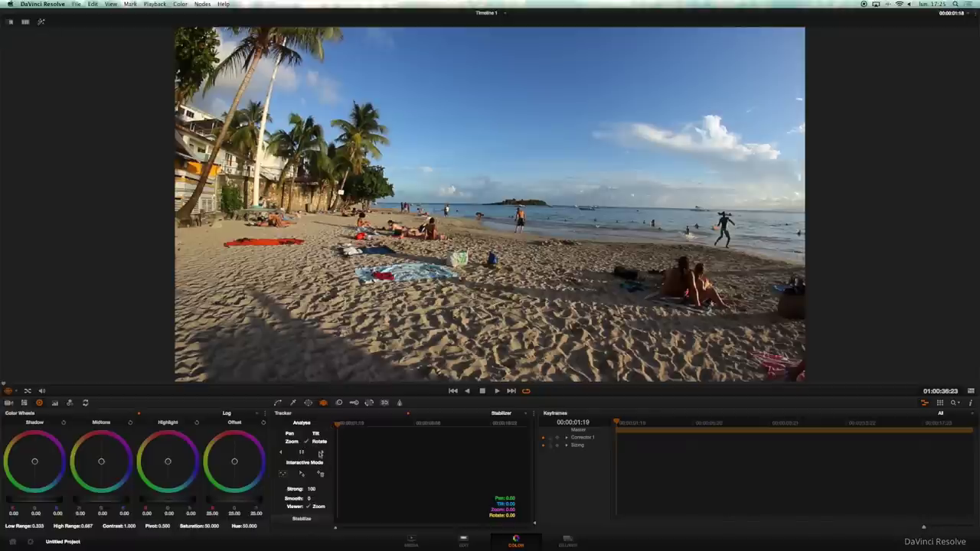
- Track the beach clip forward, stabilize it from an early frame, and scrub to check the result
click(321, 454)
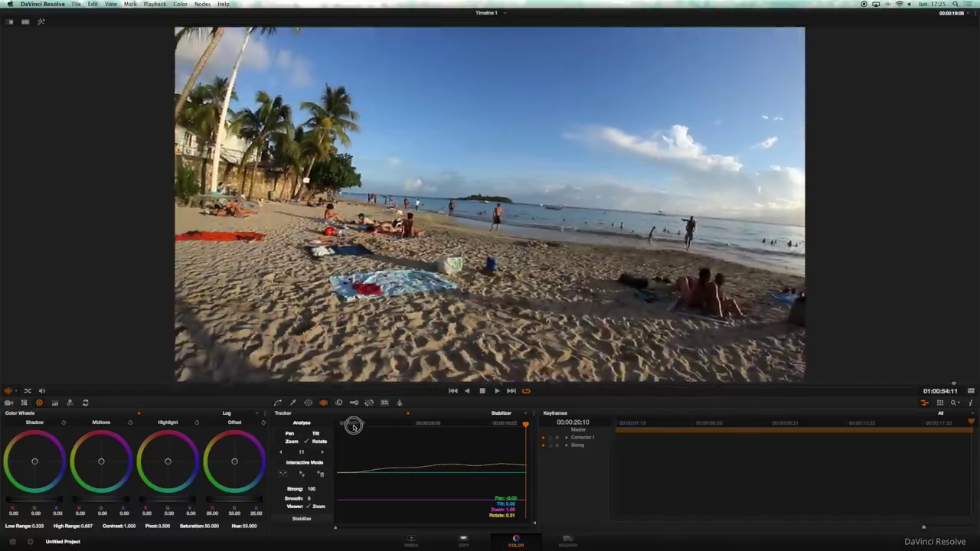
click(353, 424)
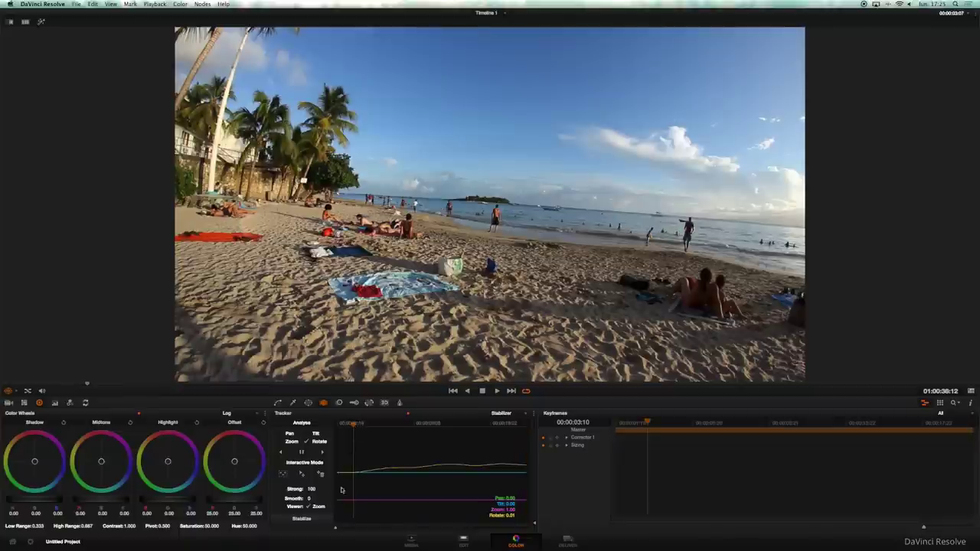
click(302, 519)
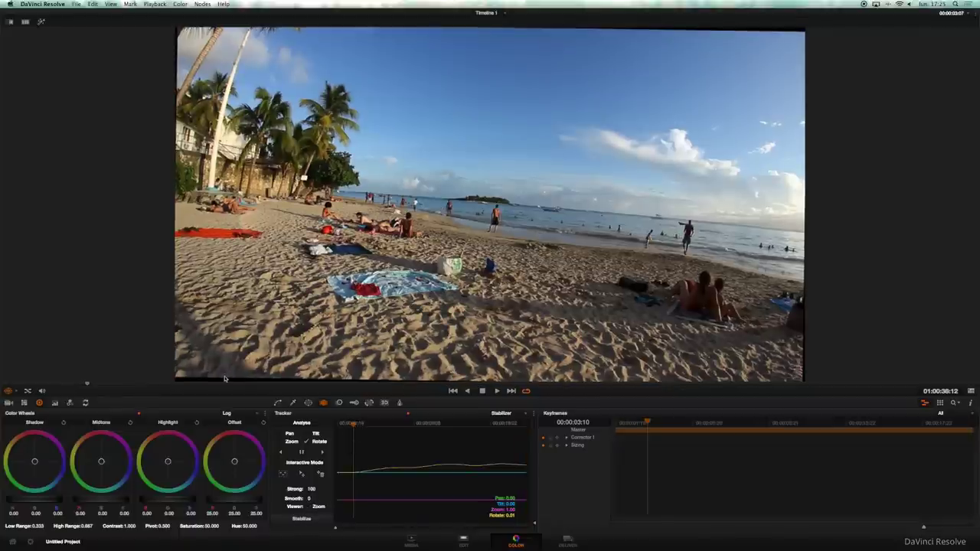
drag(353, 427, 427, 424)
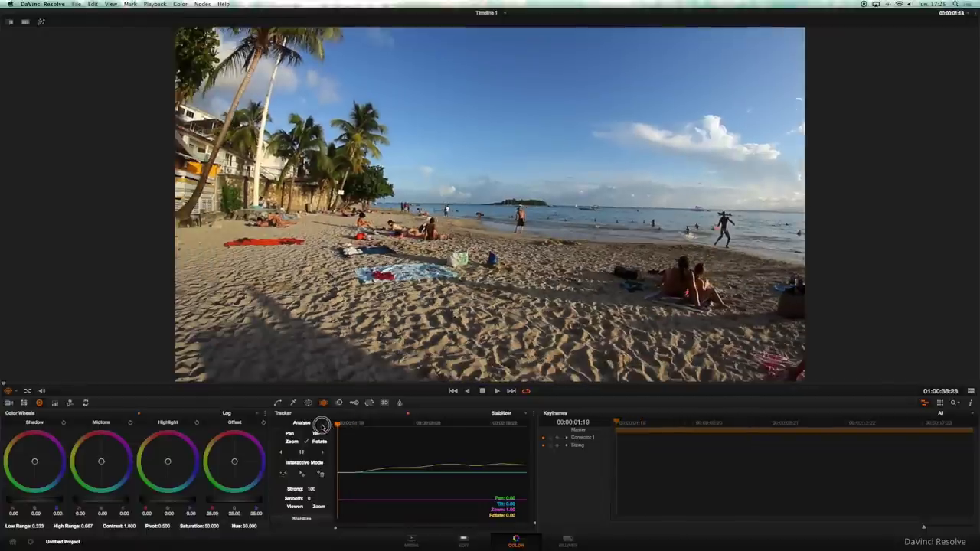
- In Interactive Mode, insert feature points, remove those on the left-edge palms and buildings, and track forward
click(280, 463)
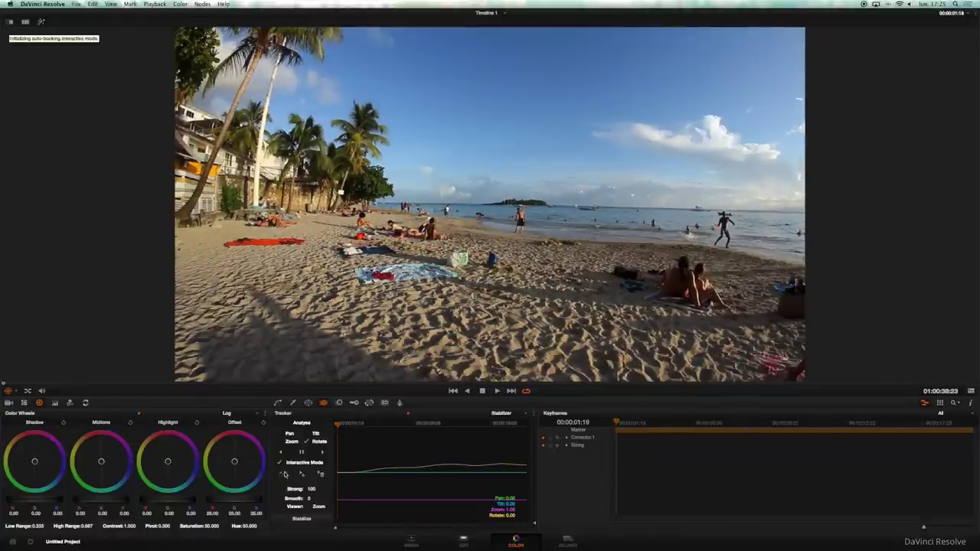
click(284, 474)
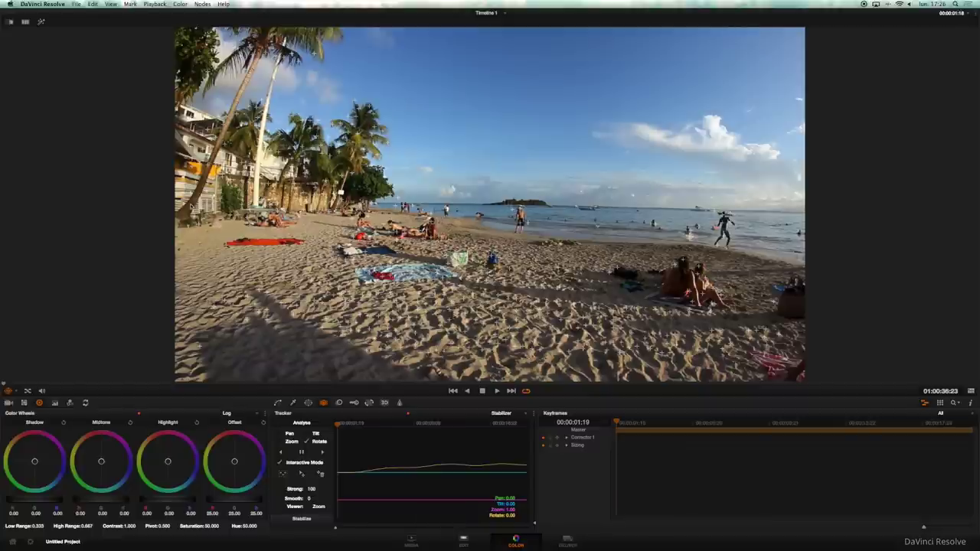
drag(189, 205, 377, 372)
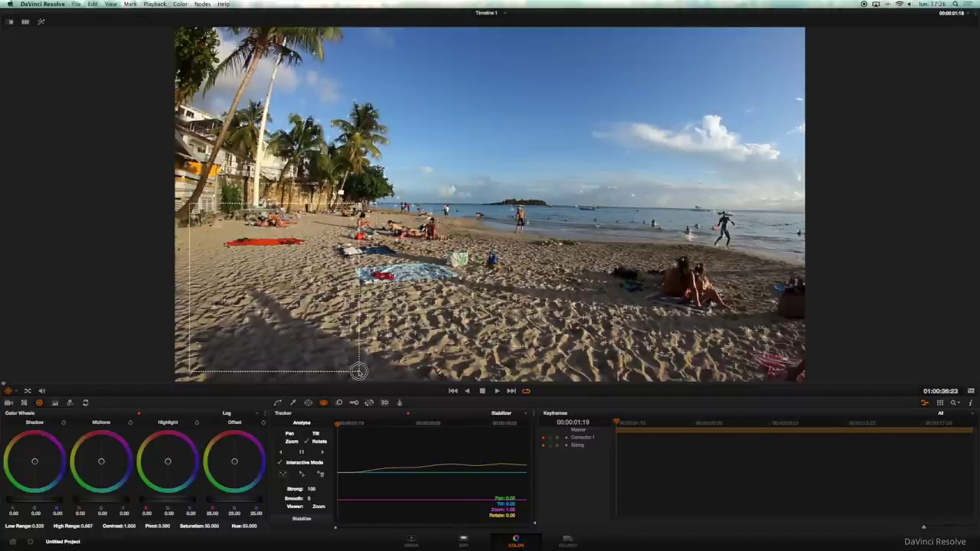
drag(377, 372, 363, 370)
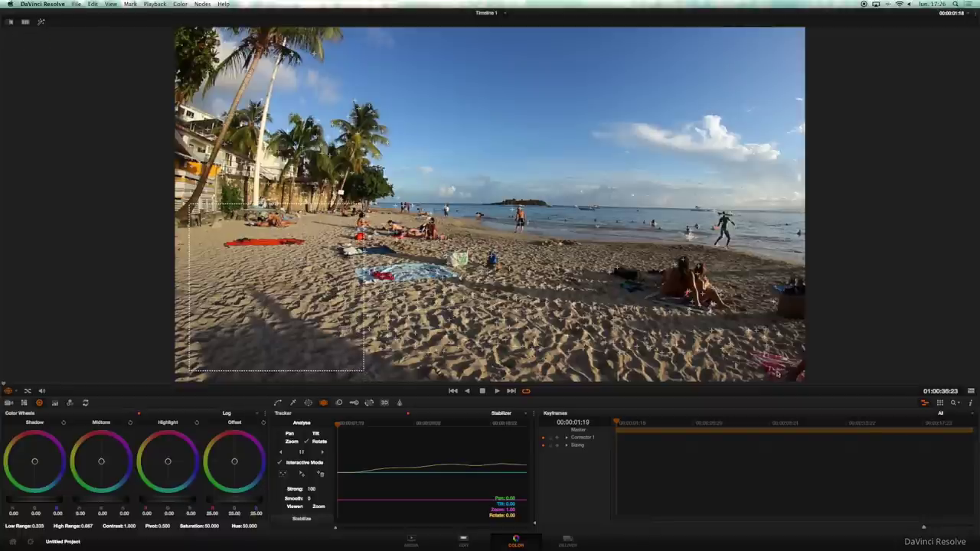
drag(778, 373, 320, 253)
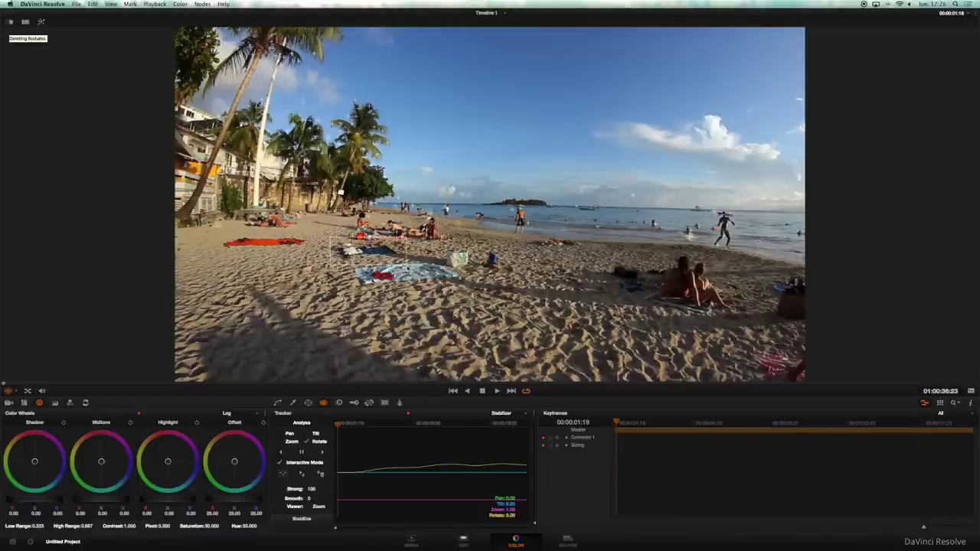
drag(272, 32, 133, 279)
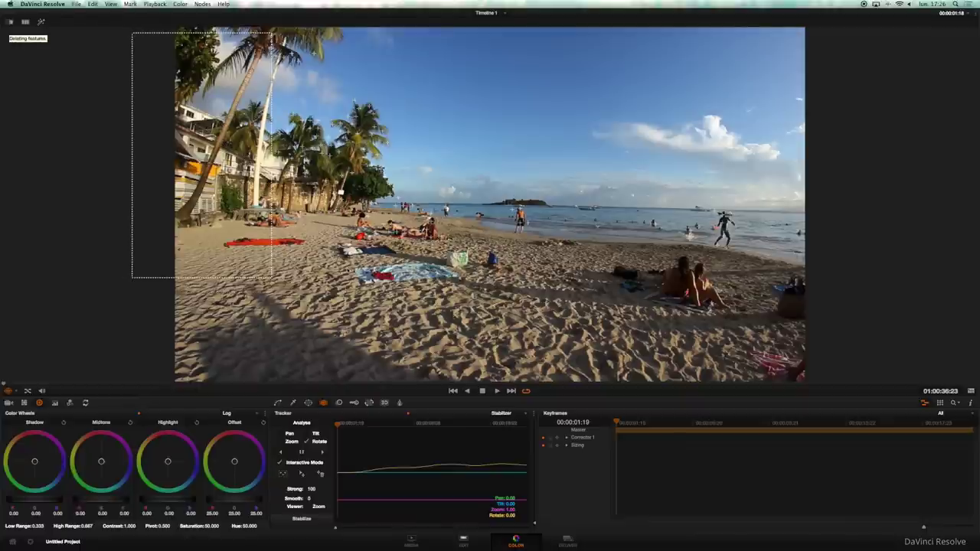
click(322, 453)
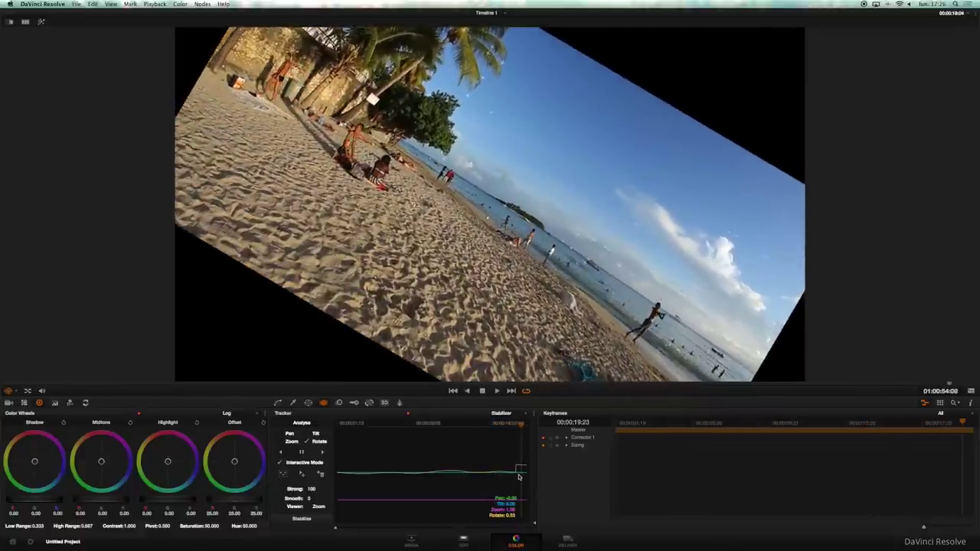
click(310, 519)
drag(527, 426, 452, 426)
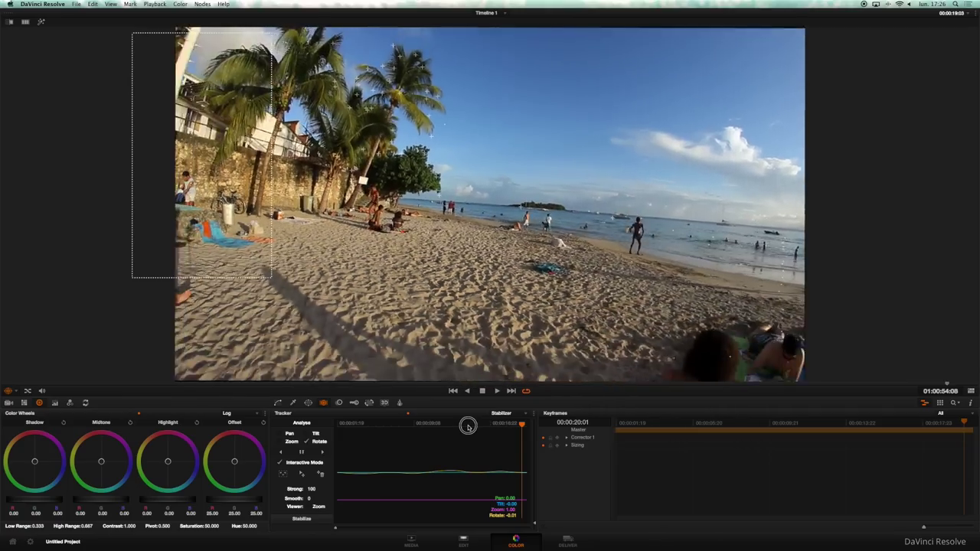
click(452, 426)
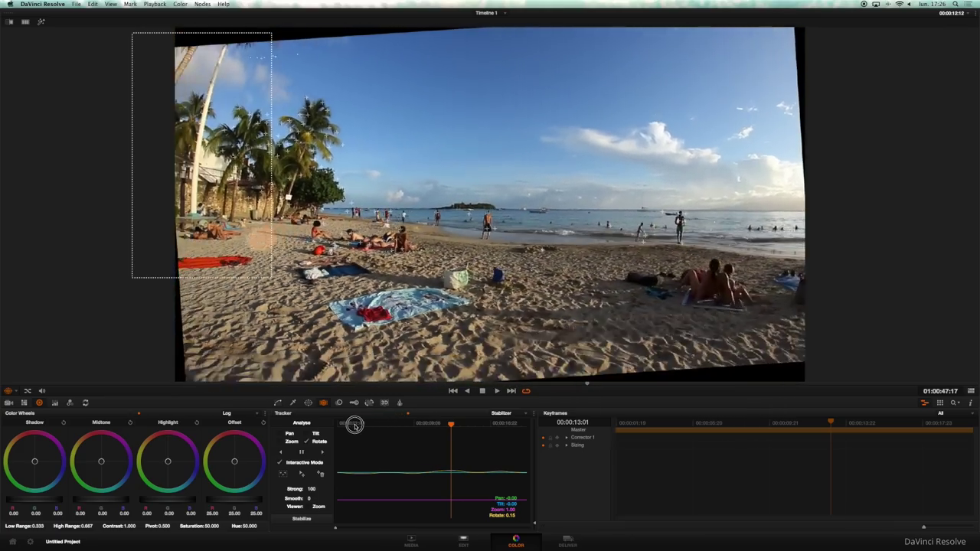
click(361, 425)
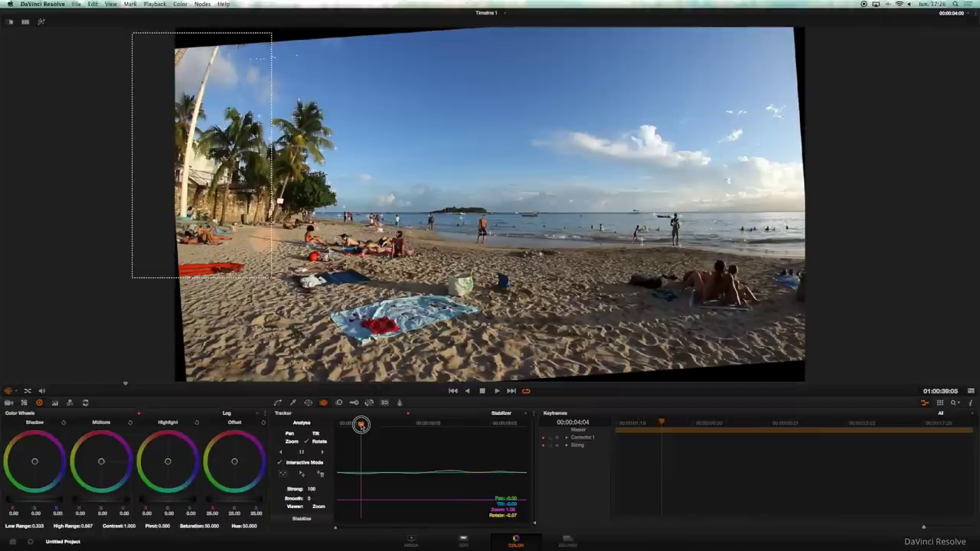
click(307, 518)
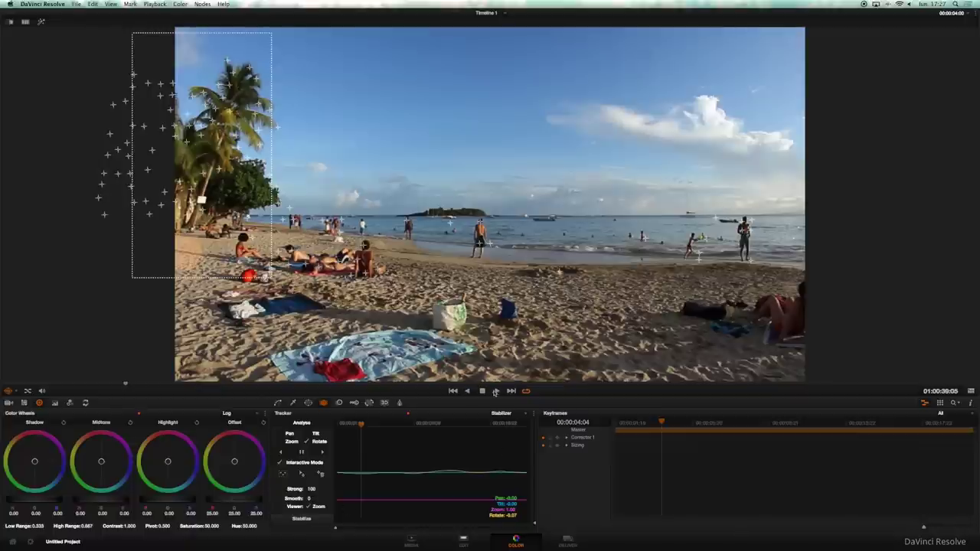
drag(361, 427, 314, 426)
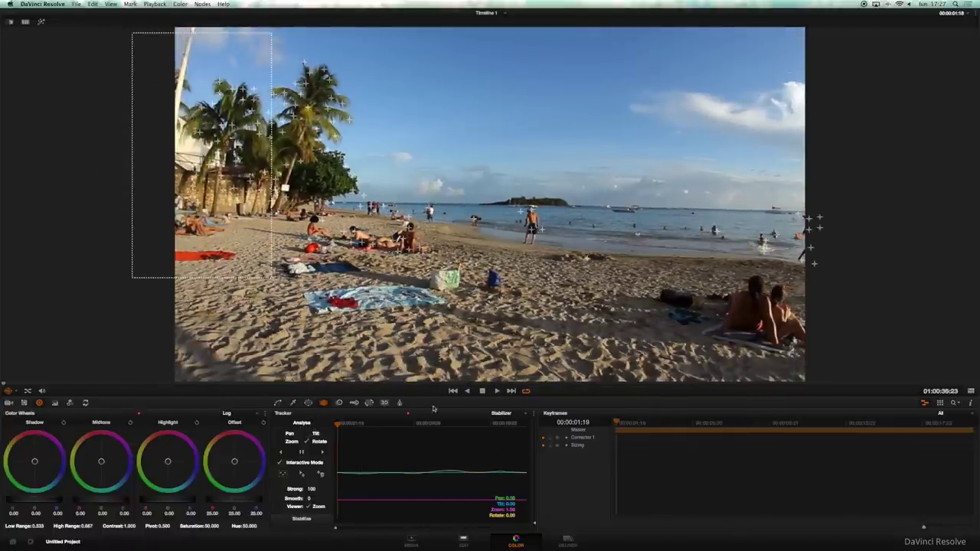
click(496, 391)
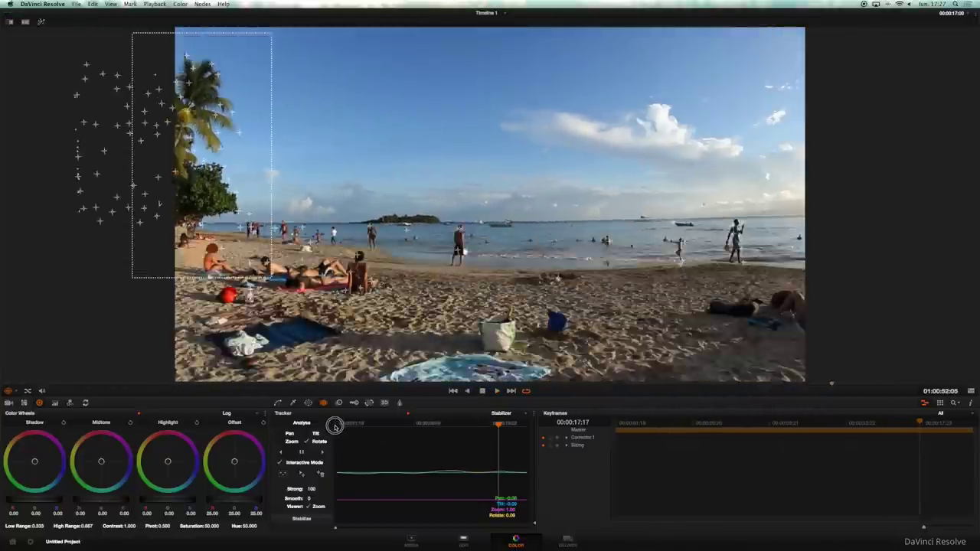
click(334, 424)
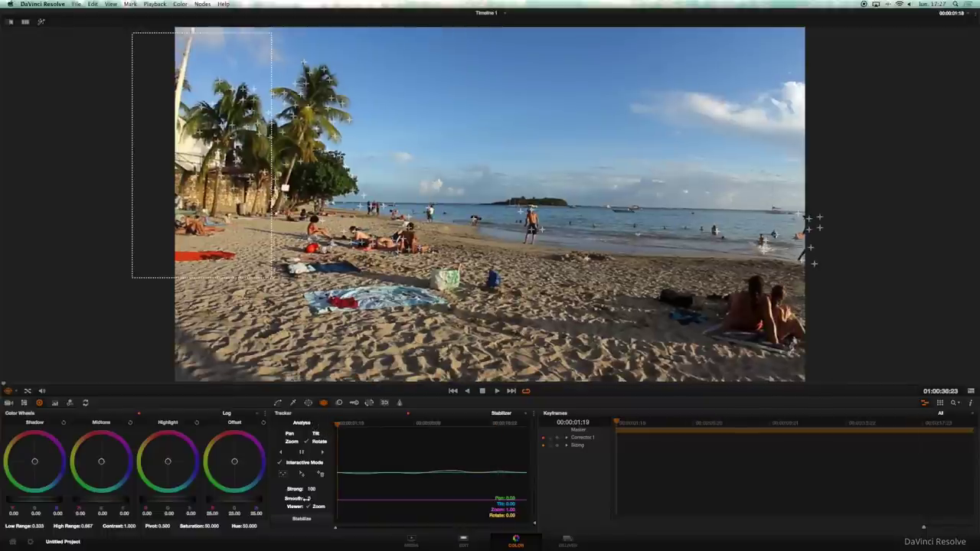
- Raise Smooth to 99, re-stabilize, play the clip to check, and return to its first frame
drag(311, 499, 313, 500)
click(307, 520)
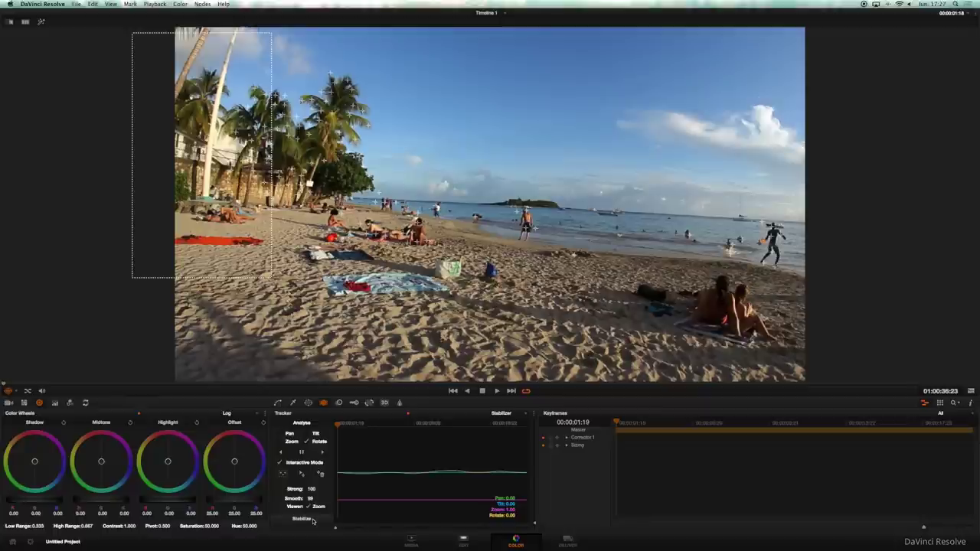
click(498, 391)
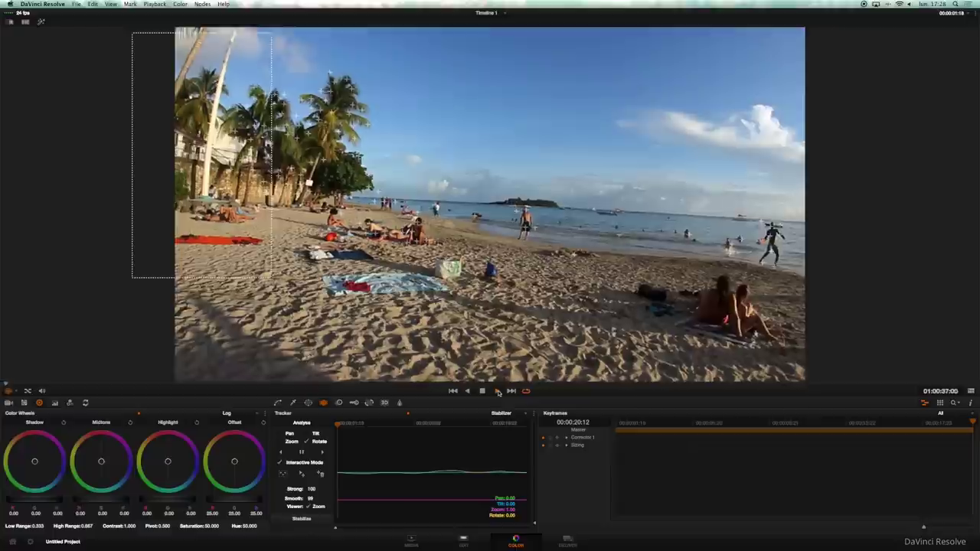
click(483, 391)
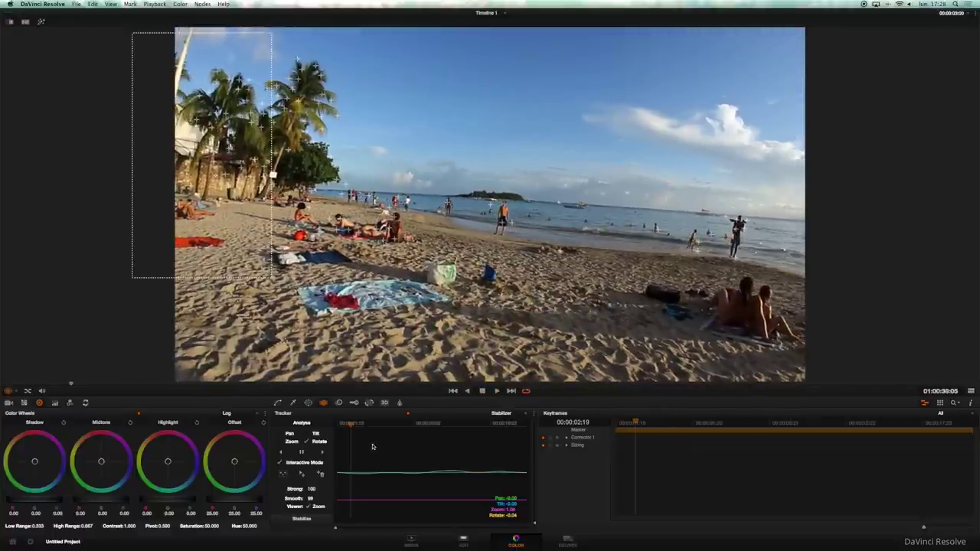
drag(349, 425, 337, 426)
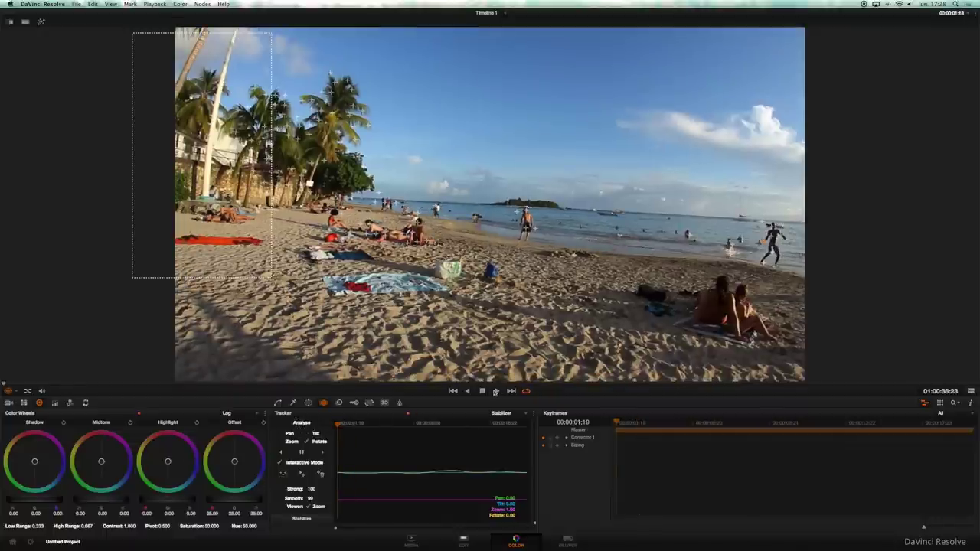
- Switch to the Detroit street clip (02), turn off Interactive Mode, play it, and re-enlarge the viewer
key(alt+f)
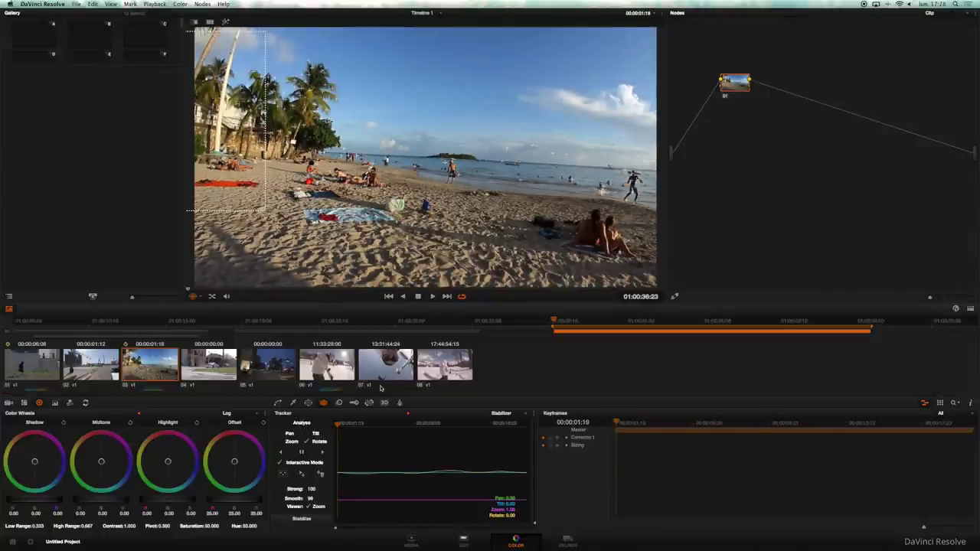
click(83, 367)
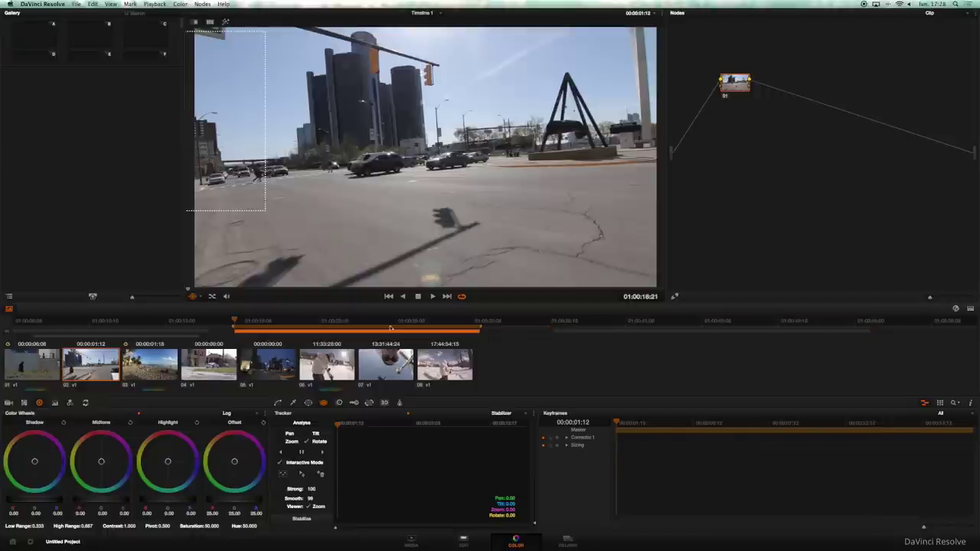
click(281, 463)
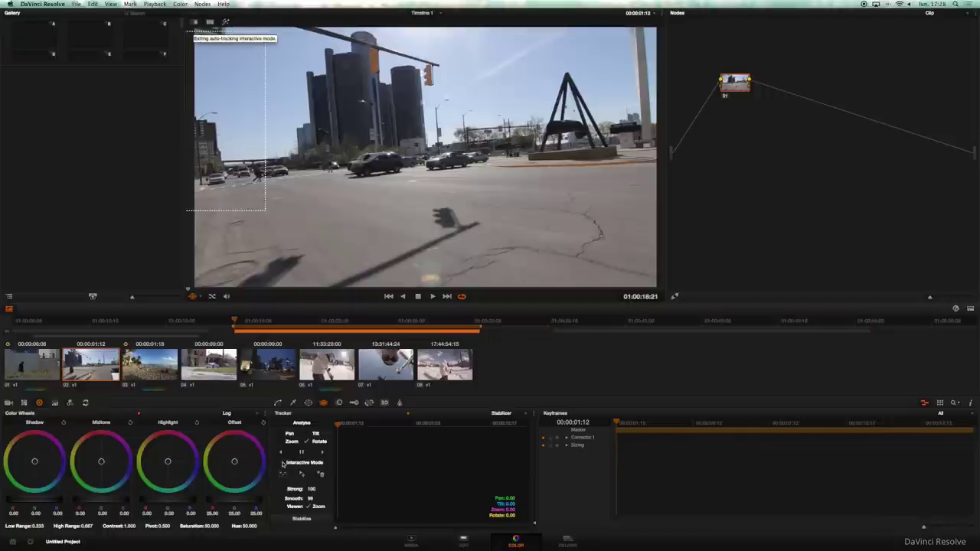
click(432, 297)
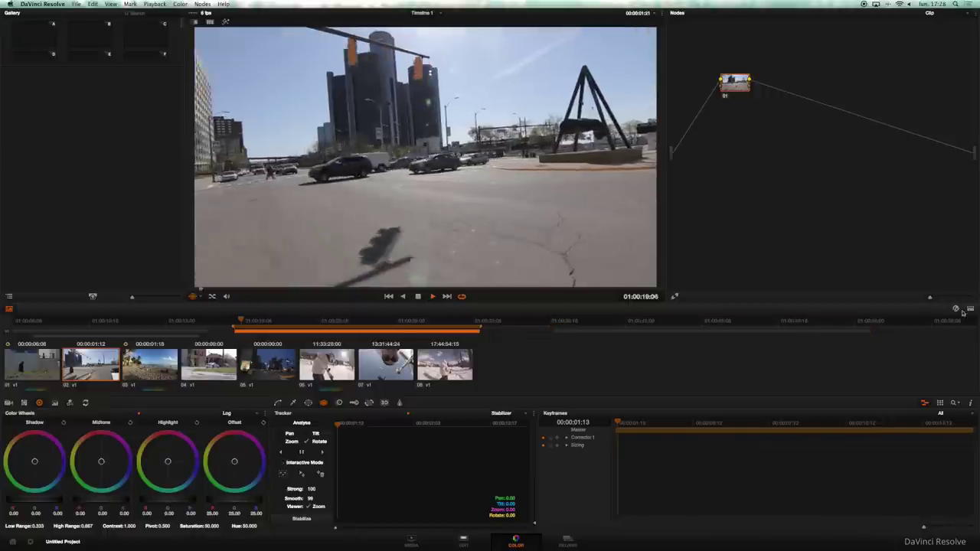
key(alt+f)
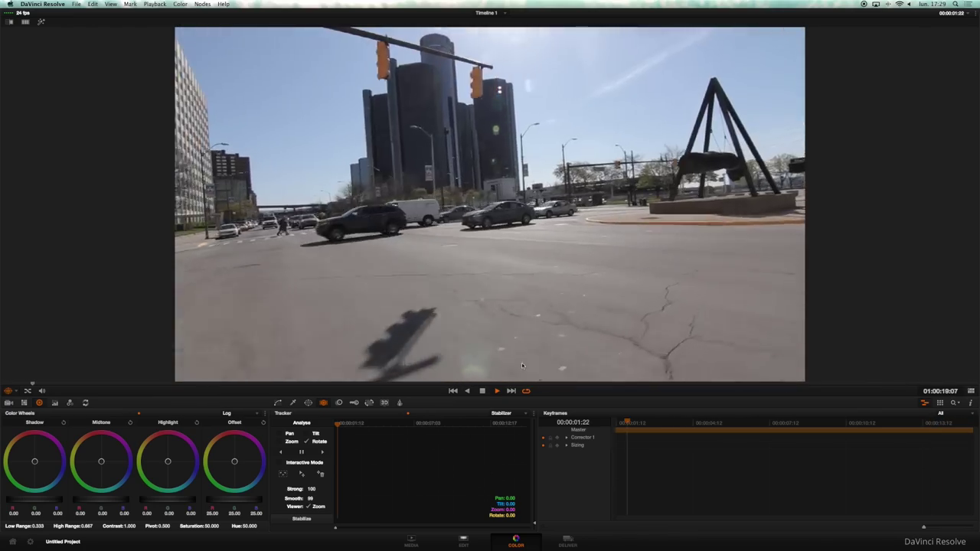
- From the street clip's start, track forward to 15:06 and scrub back to the fist sculpture
drag(352, 427, 300, 450)
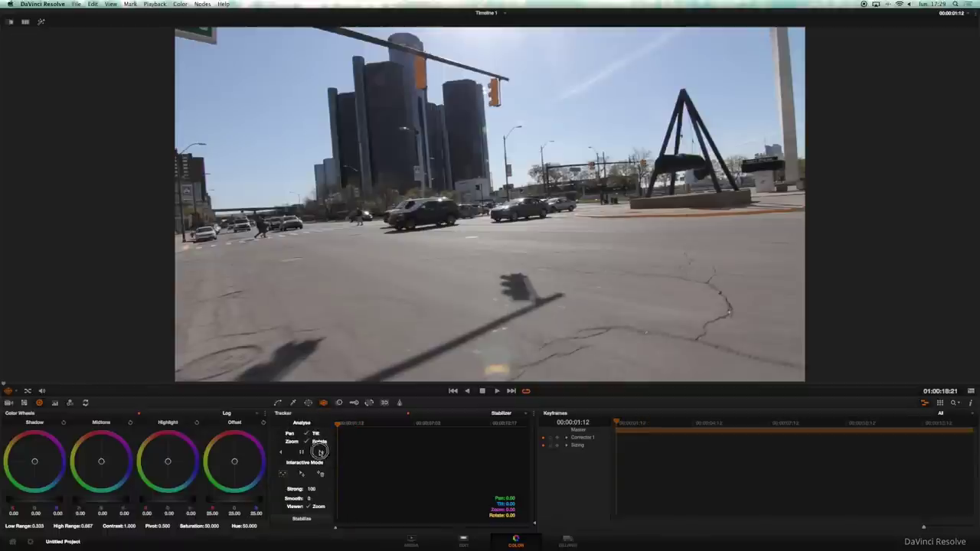
click(320, 452)
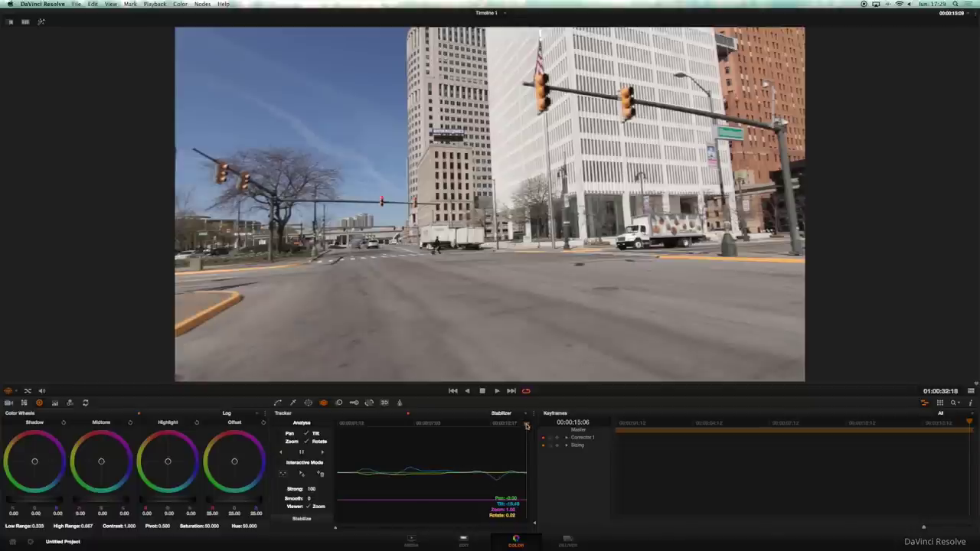
drag(526, 426, 494, 431)
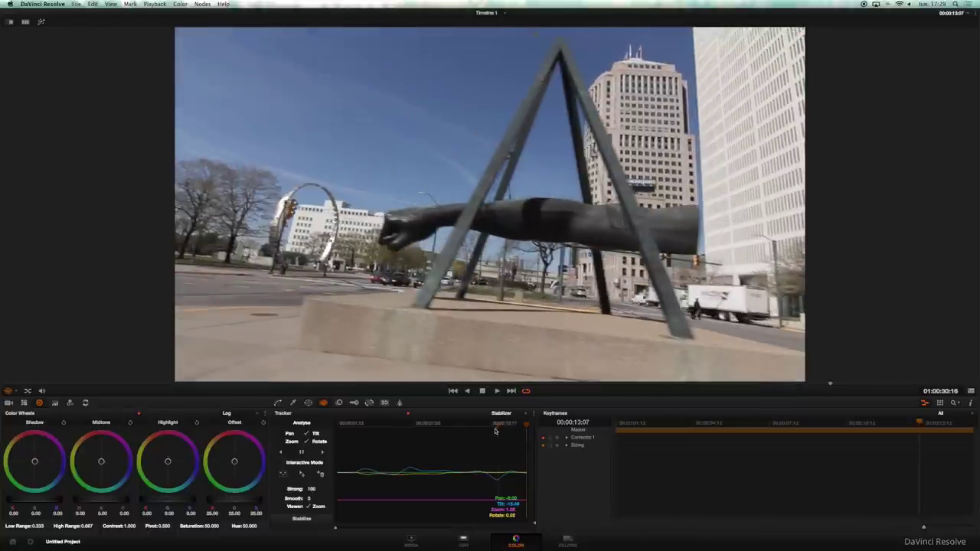
- Stabilize the street clip, retuning until Strong is 72 and Smooth 99, then return to 01:12
click(309, 522)
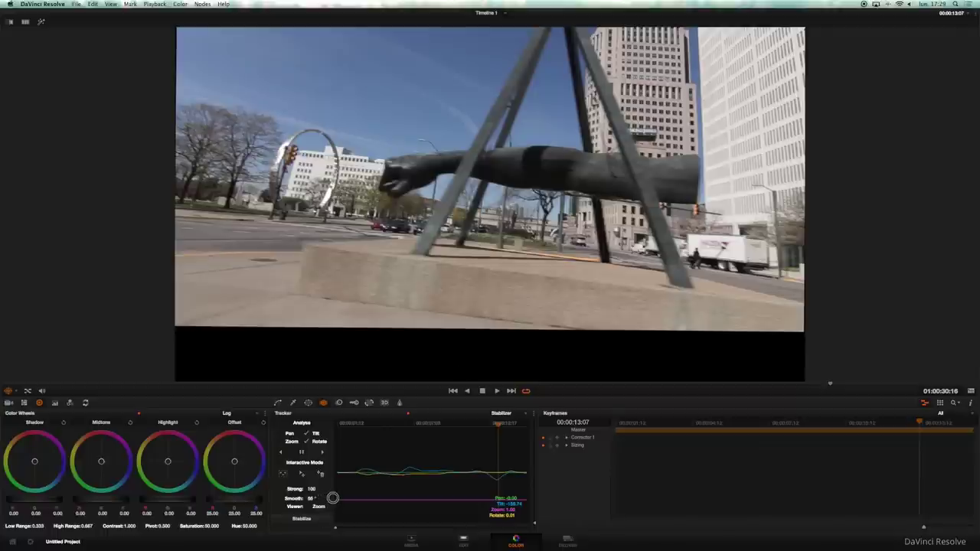
click(302, 520)
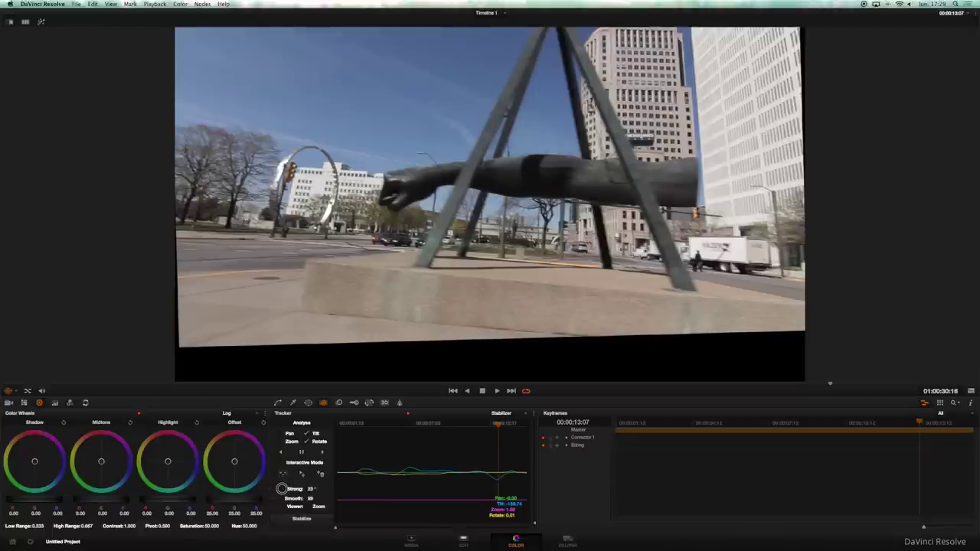
click(315, 520)
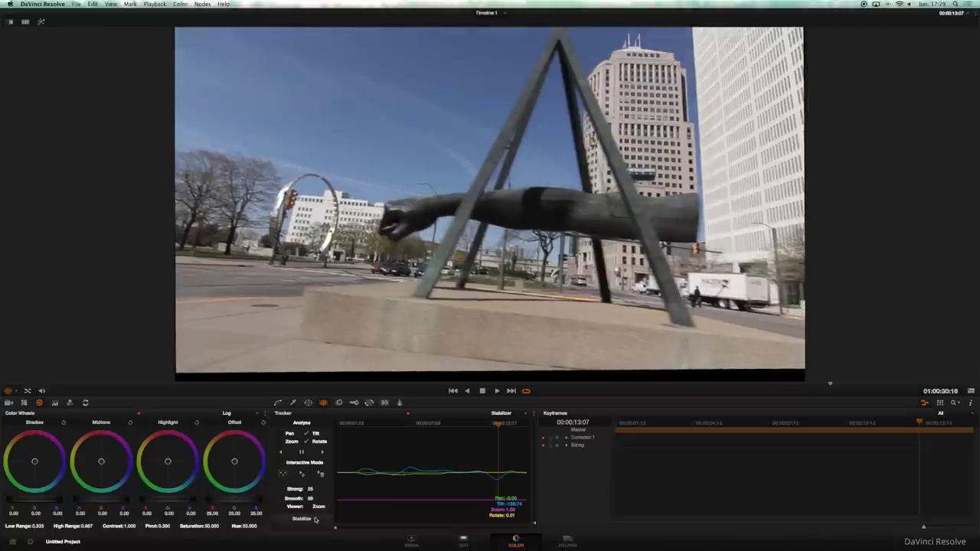
drag(312, 489, 311, 489)
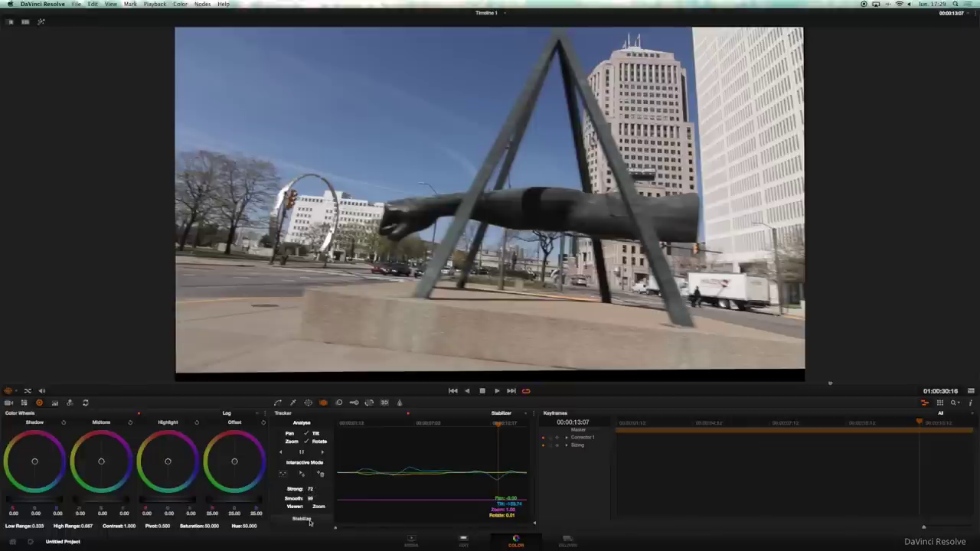
click(308, 520)
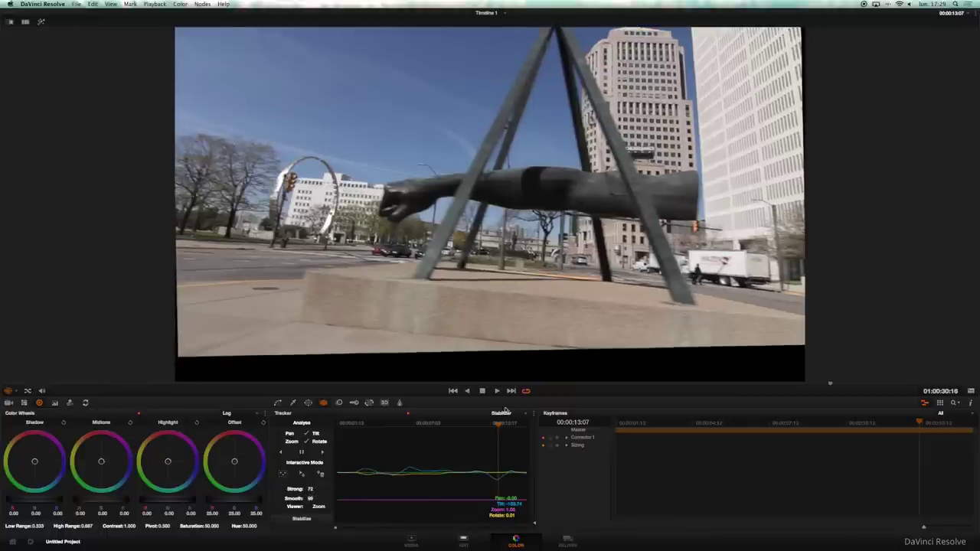
drag(498, 424, 301, 429)
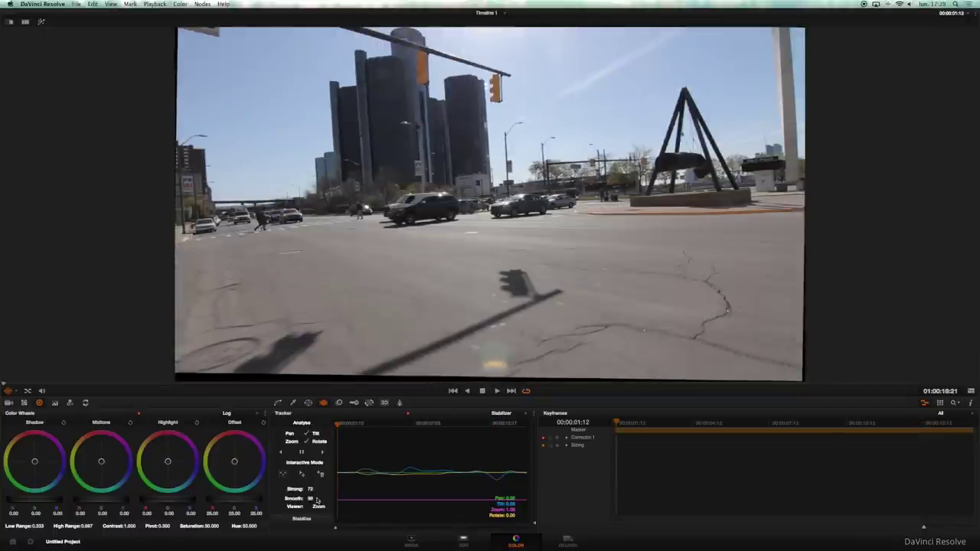
click(496, 393)
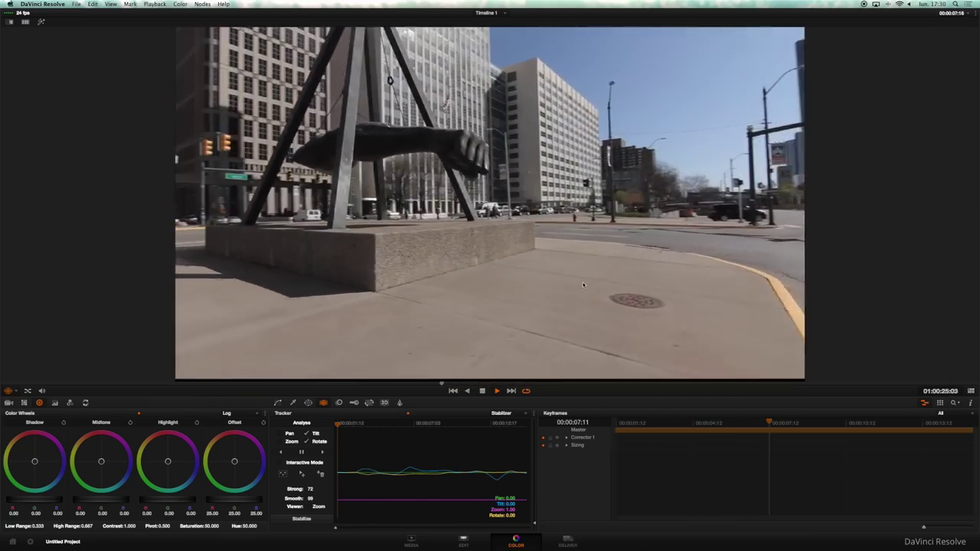
click(483, 392)
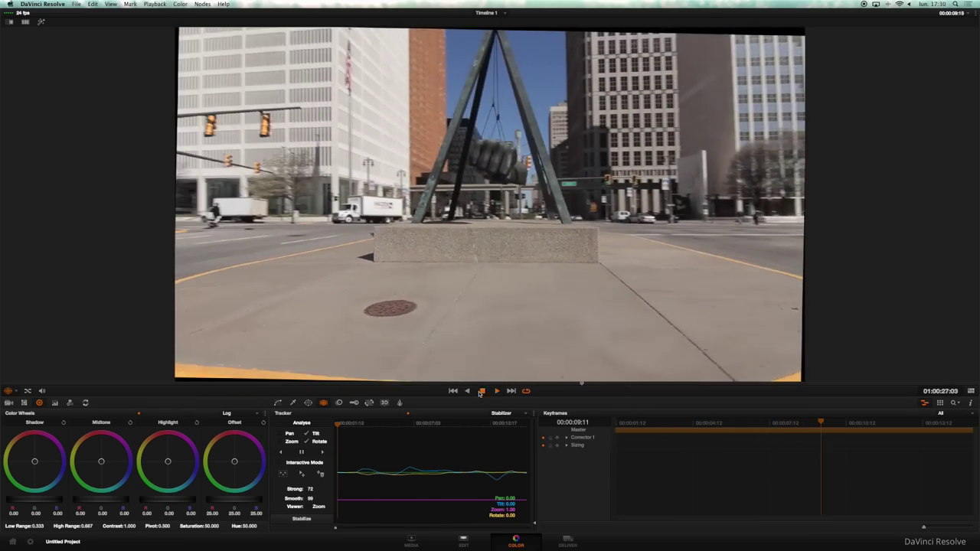
drag(402, 423, 344, 427)
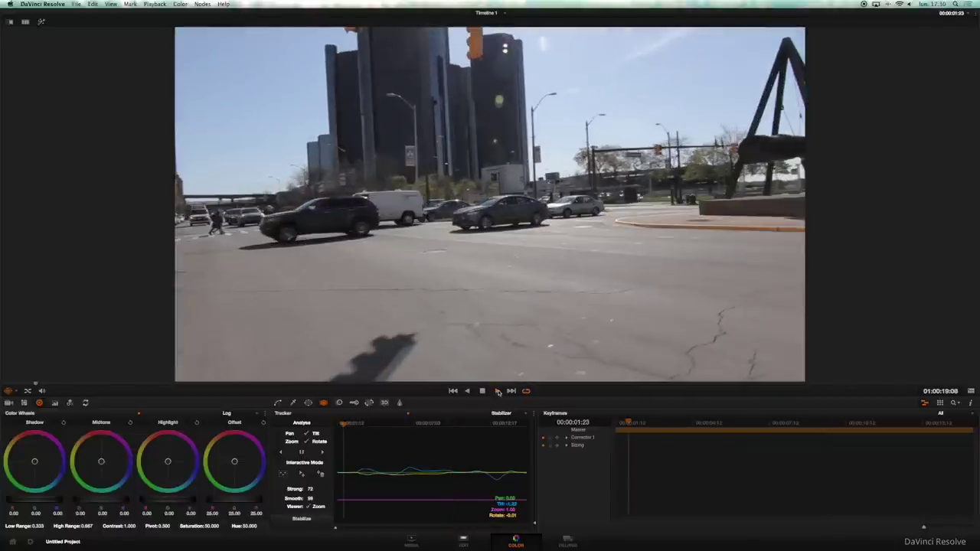
click(498, 391)
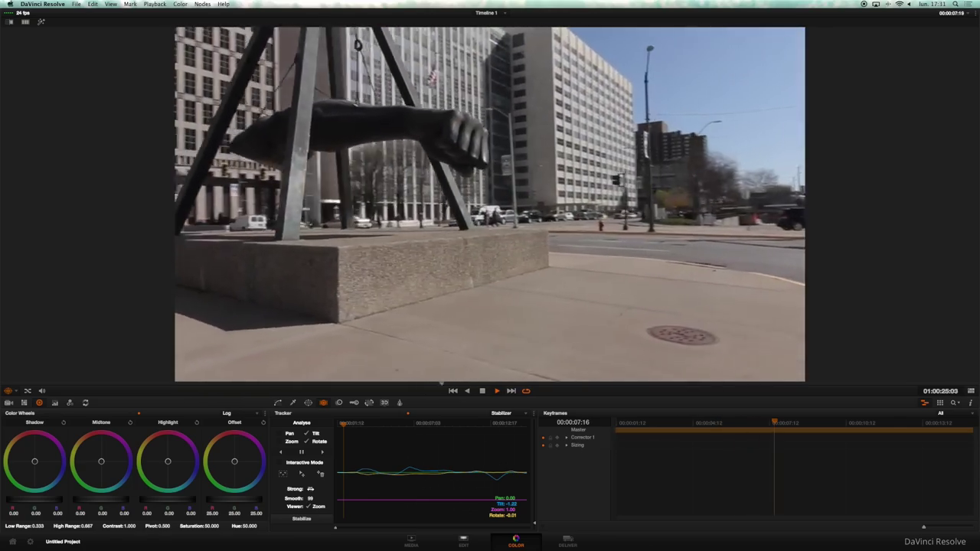
- Stop playback and set the Blur palette radius to 0.46
click(483, 391)
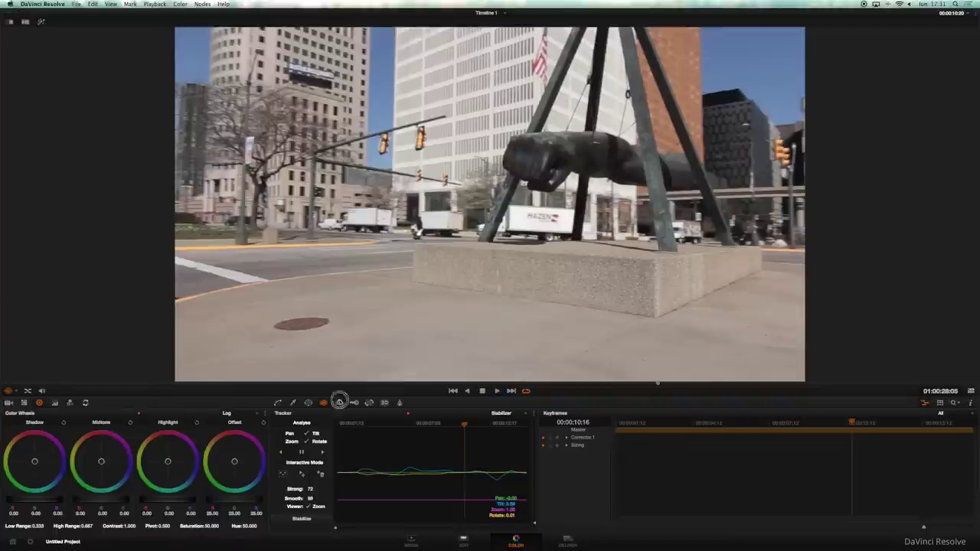
click(339, 402)
click(509, 418)
click(501, 432)
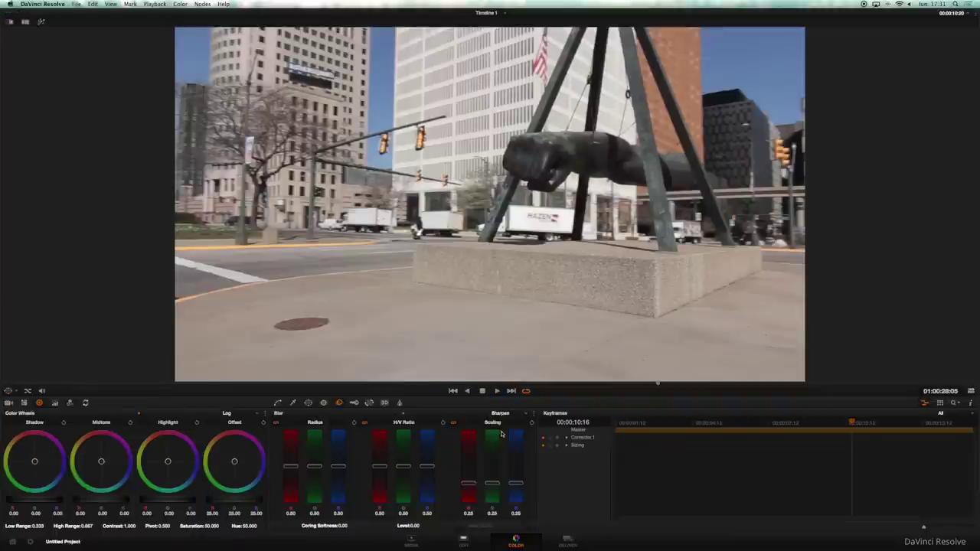
click(336, 467)
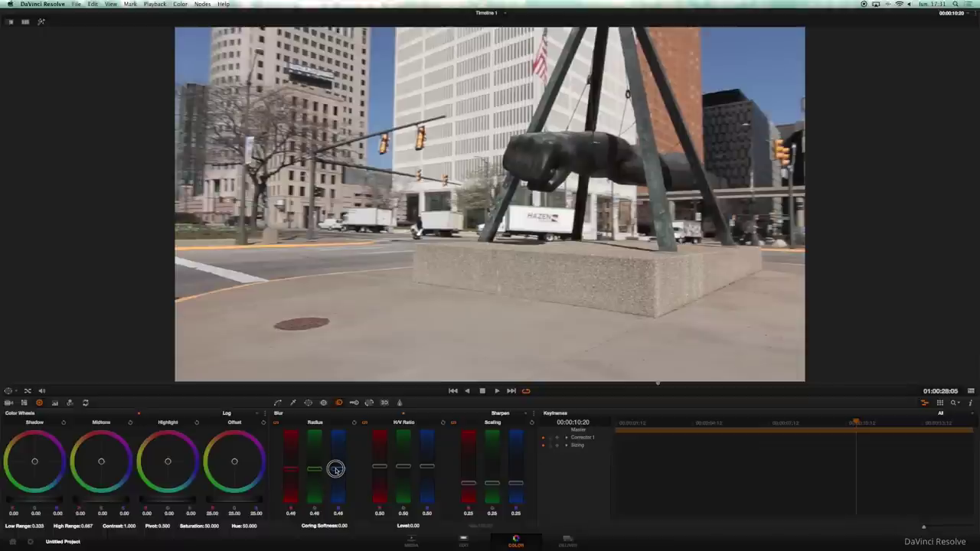
- Darken the shadows and midtones with the master wheels and tint the shadows slightly blue
drag(45, 502, 23, 500)
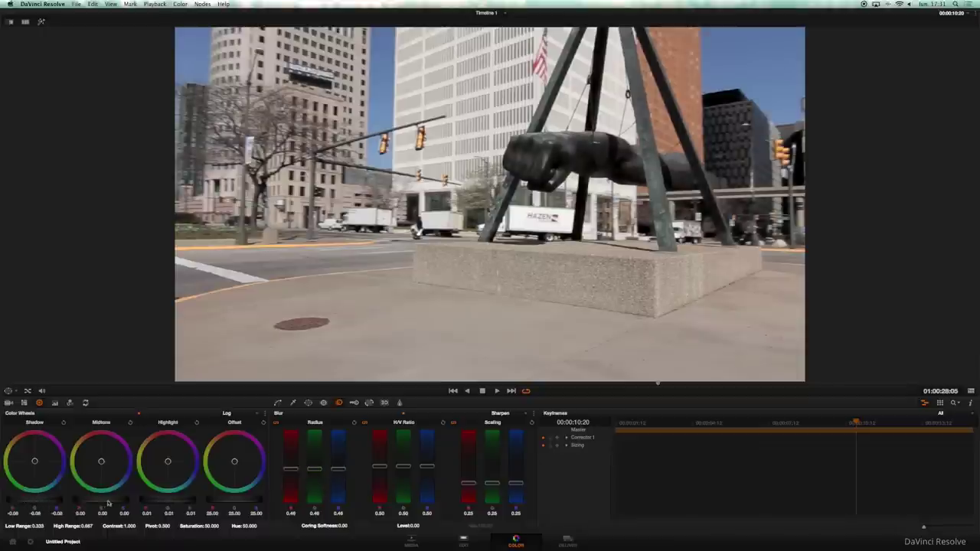
drag(108, 503, 27, 500)
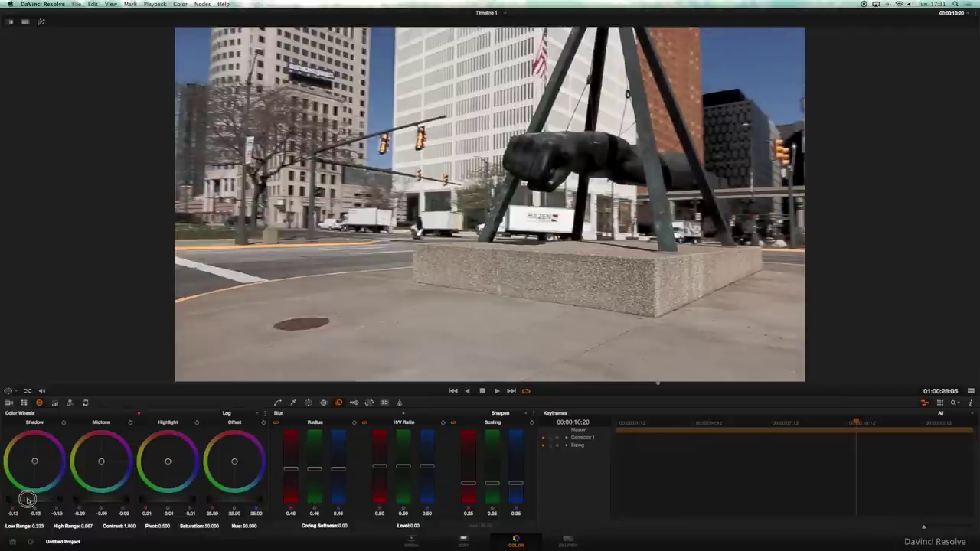
drag(33, 467, 55, 481)
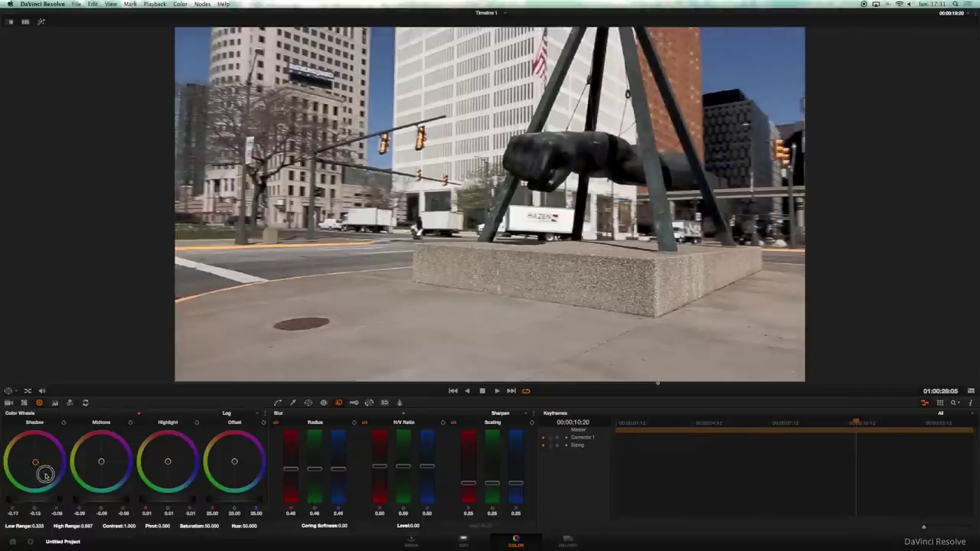